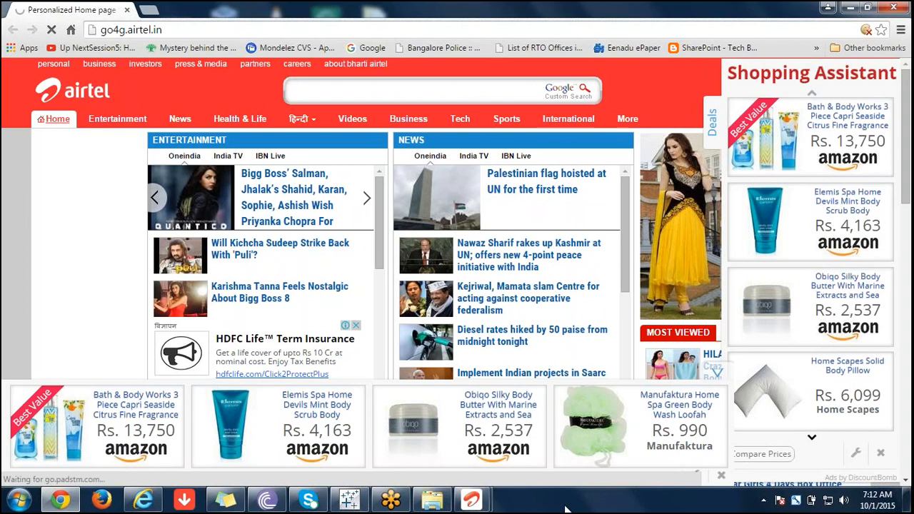
Accept the open Calculation2 formula, and rebuild the cleared worksheet with Region and Calculation2 on Rows.
mouse_move(57, 504)
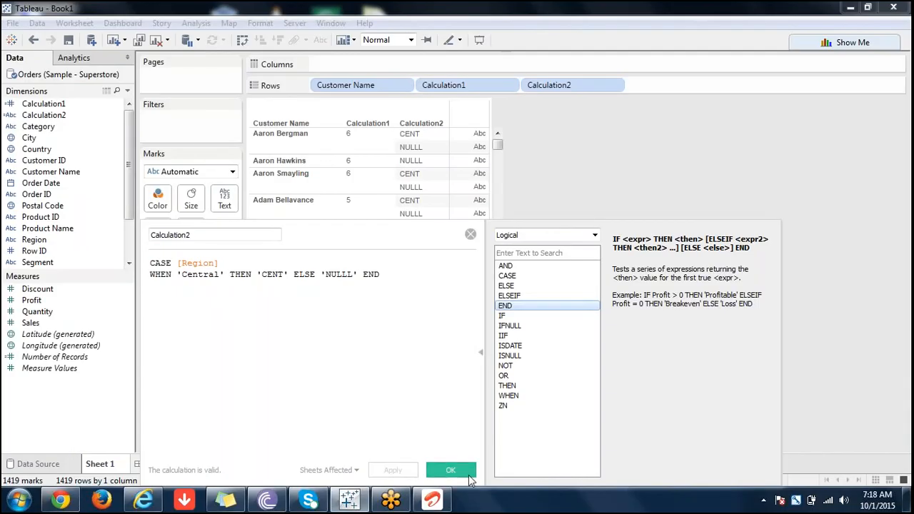
click(451, 469)
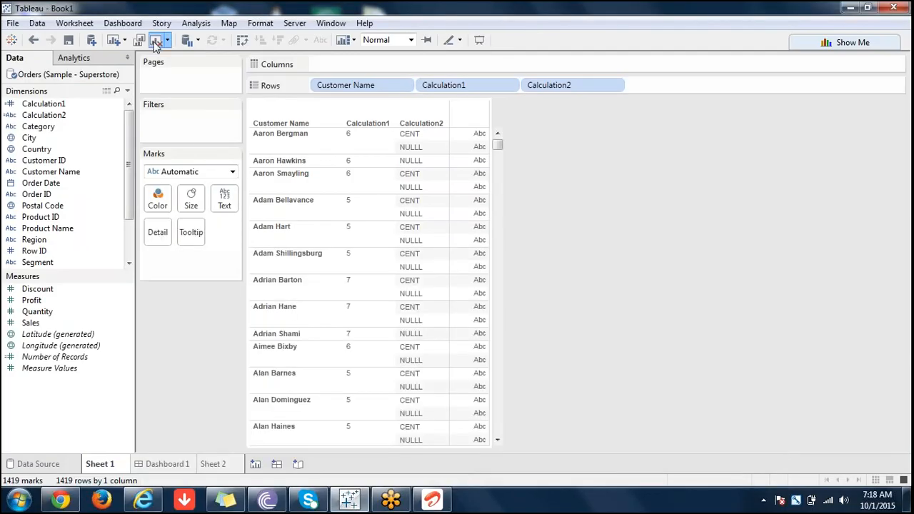
click(155, 40)
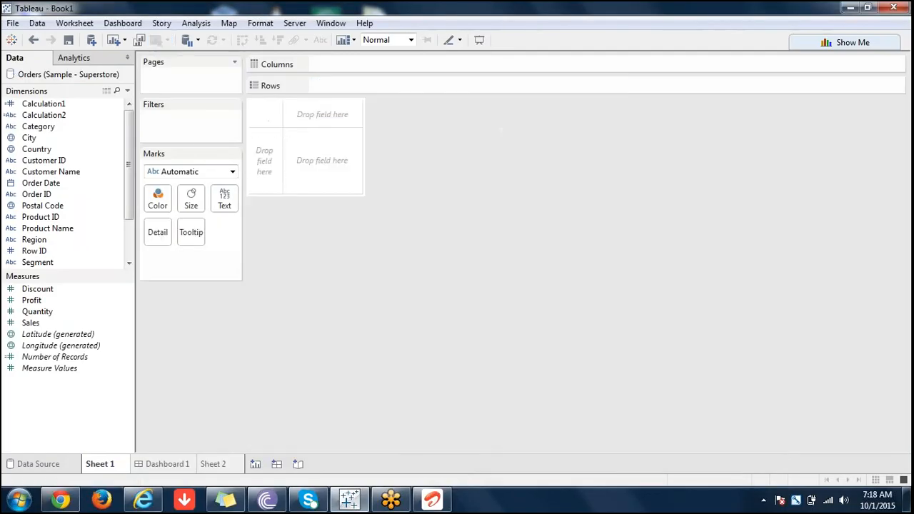
double_click(54, 242)
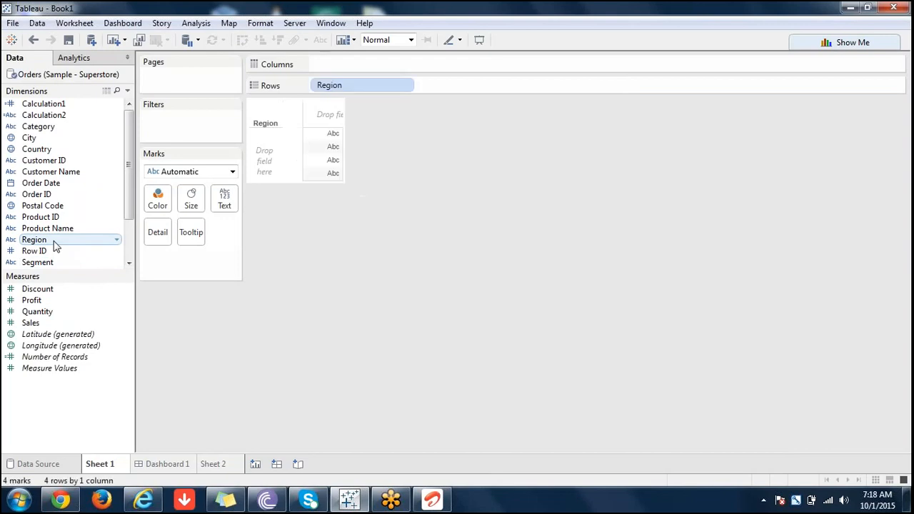
drag(59, 119, 451, 91)
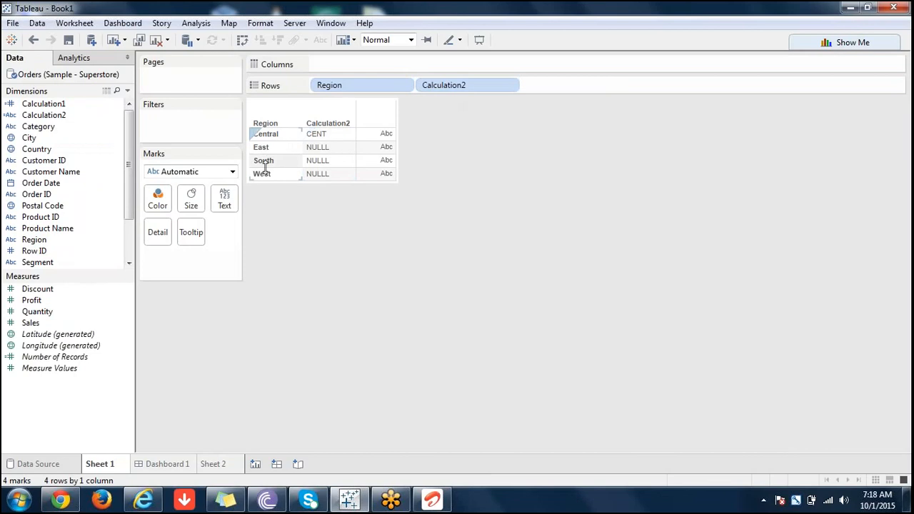
Open the Calculation2 field for editing and filter the function list to the Logical category.
click(61, 117)
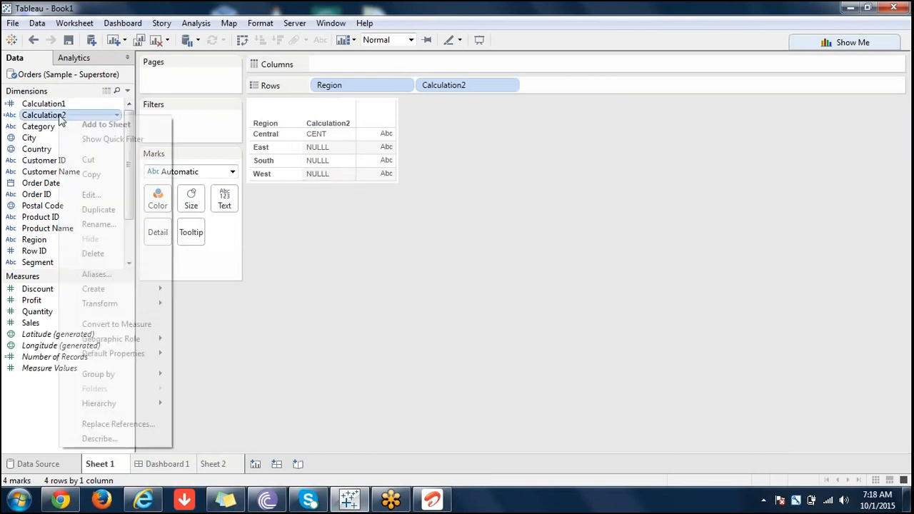
click(107, 198)
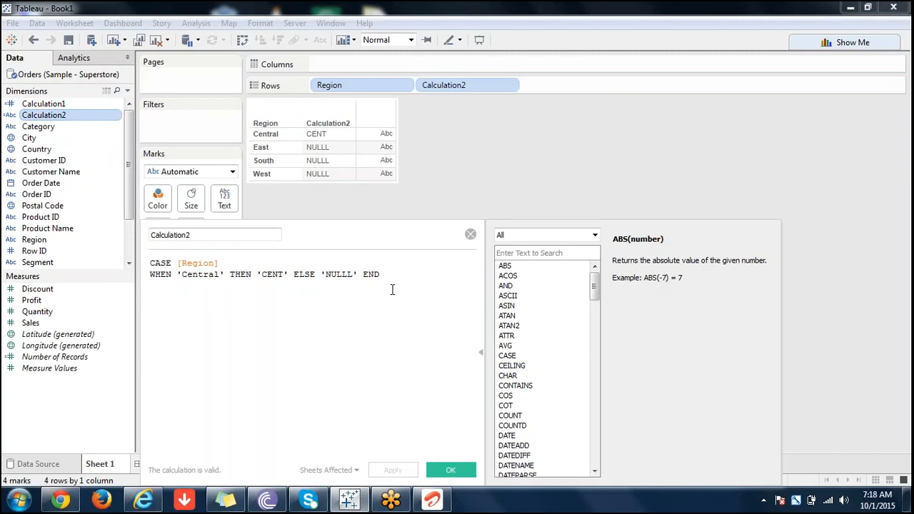
click(830, 36)
click(595, 235)
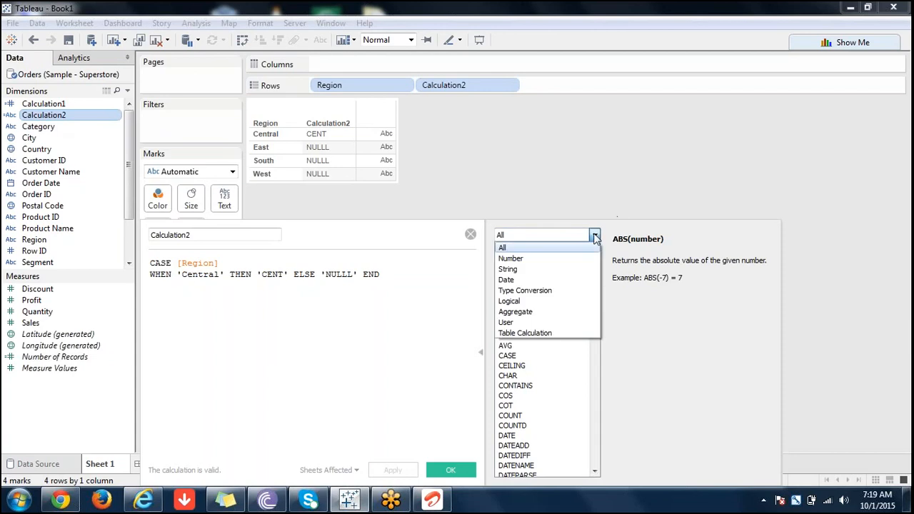
click(523, 302)
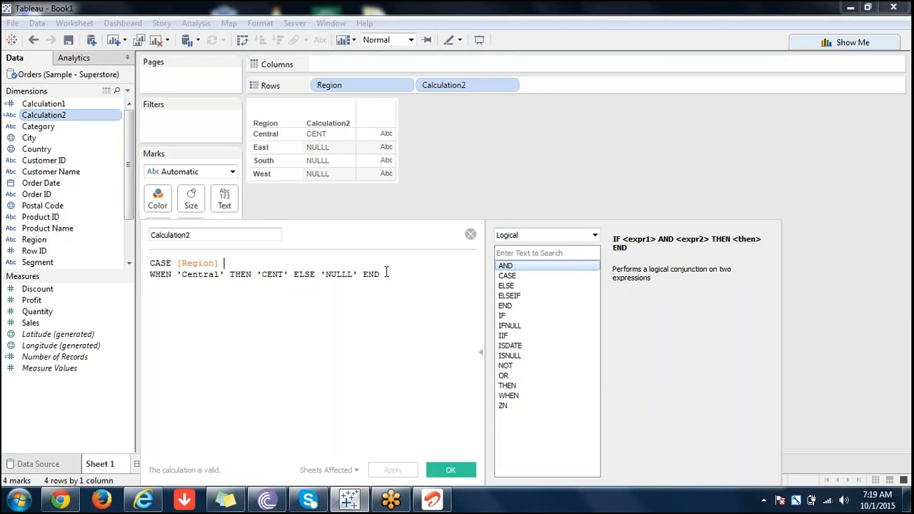
Replace the CASE formula in Calculation2 with the opening condition IF SUM([Sales])>2000 AND.
drag(390, 278, 148, 263)
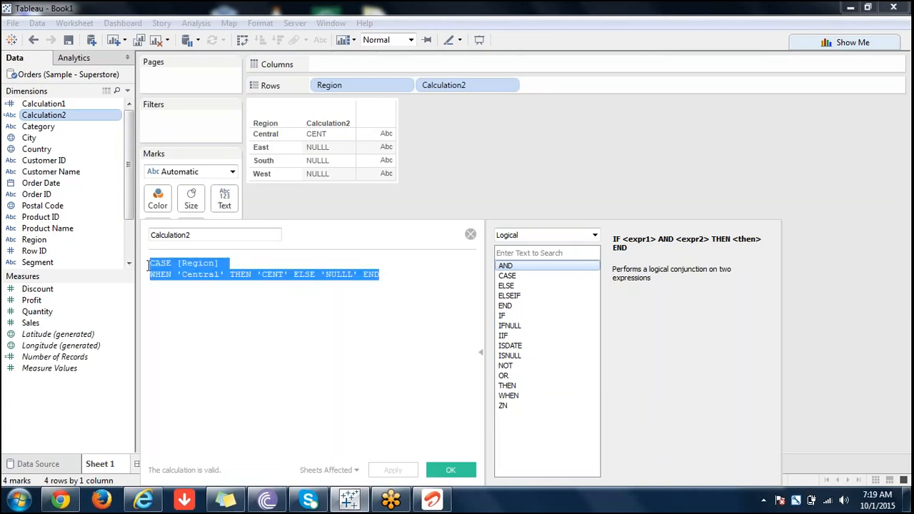
text(IF)
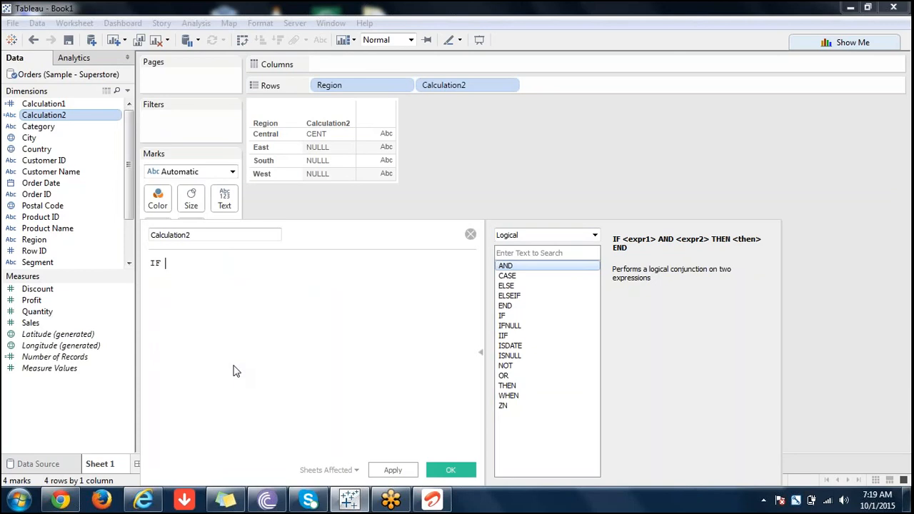
text(SUM()
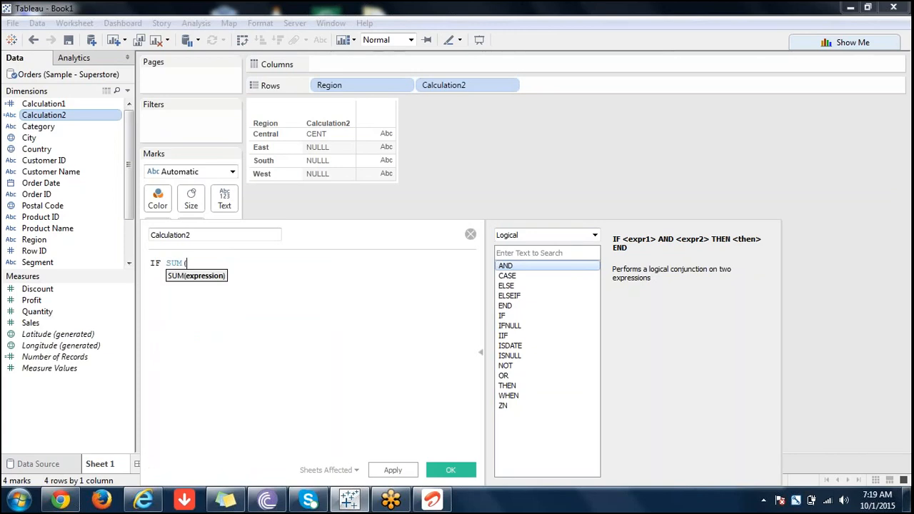
text(S)
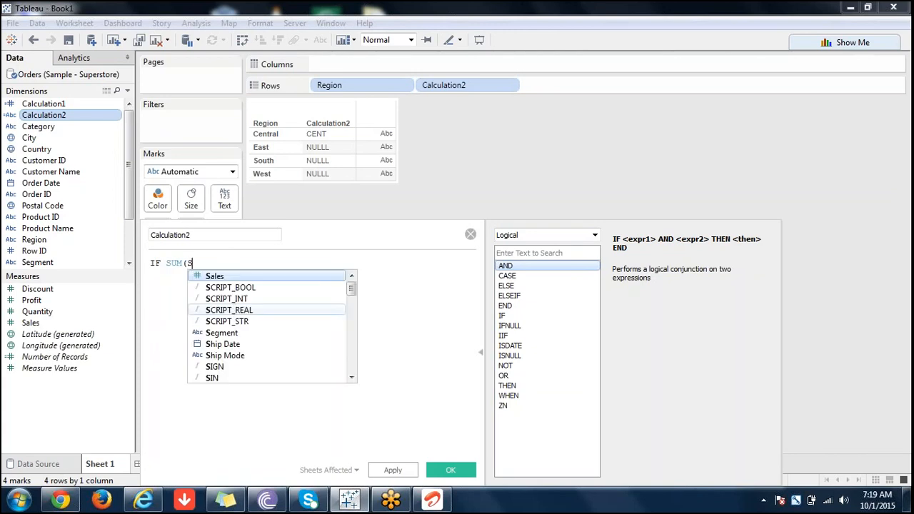
double_click(252, 279)
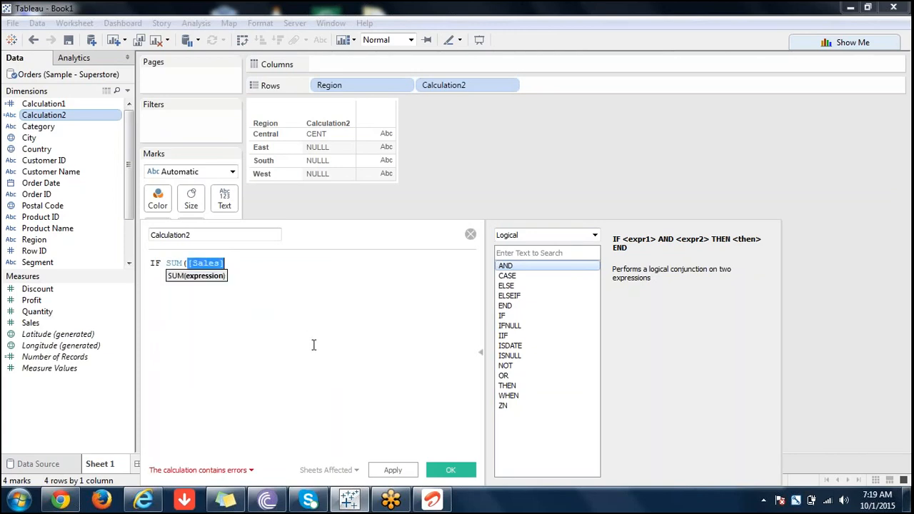
text())
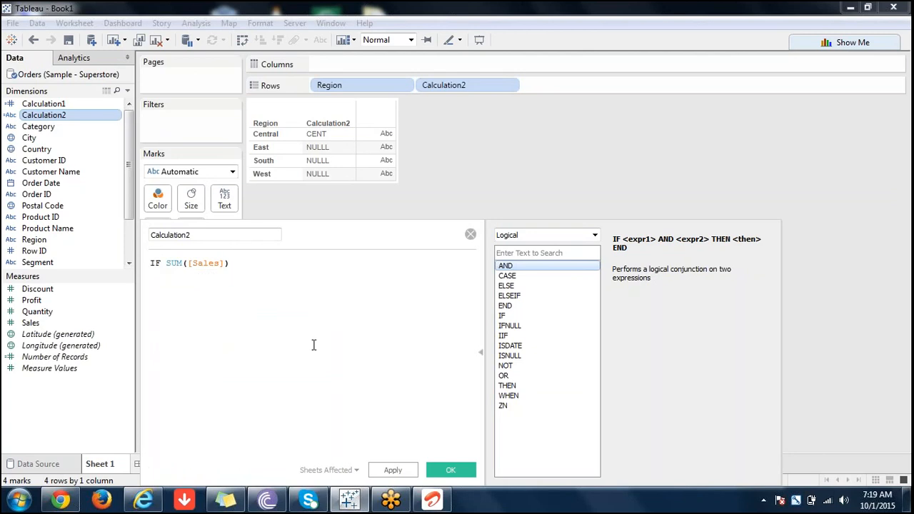
text(>2000 AND)
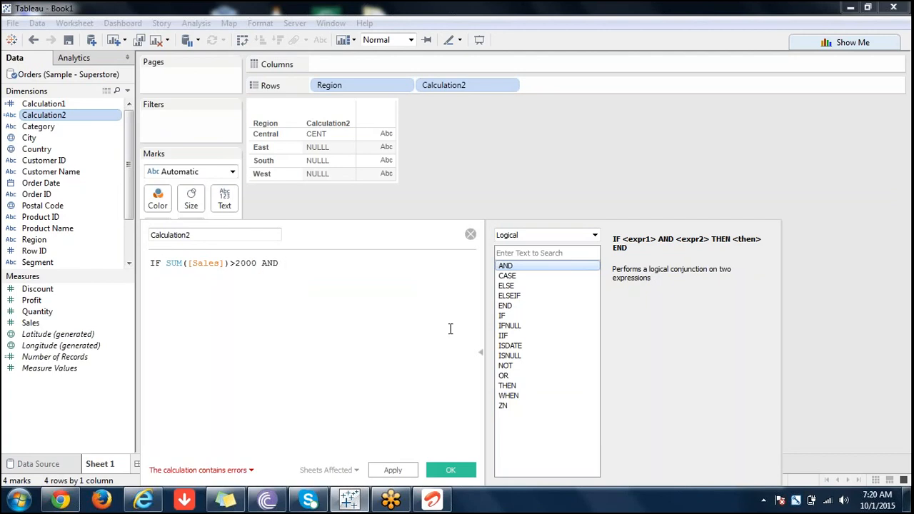
text(PROF)
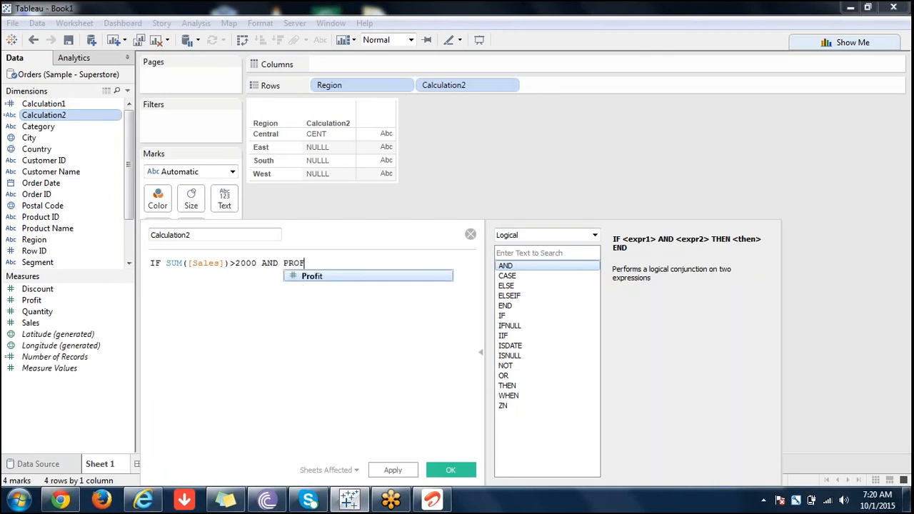
text(IT\)
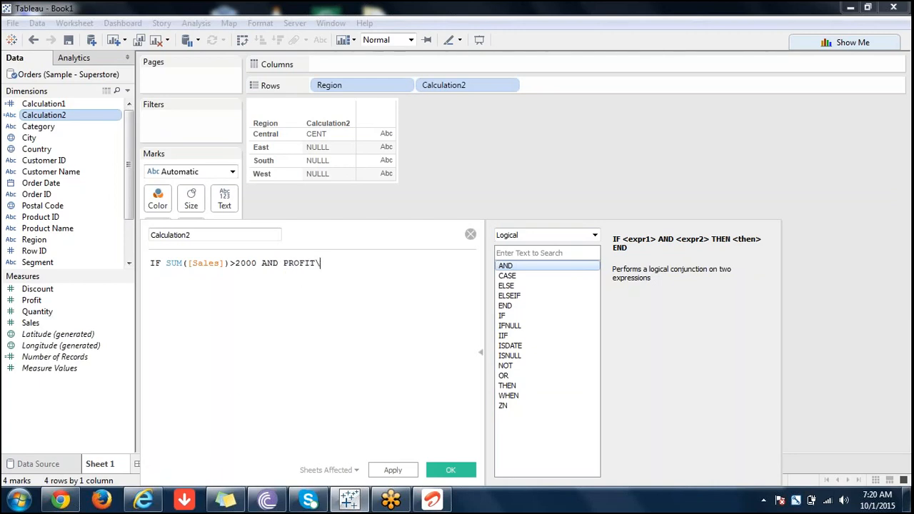
key(BackSpace)
key(BackSpace)
key(BackSpace)
key(BackSpace)
key(BackSpace)
Add SUM([Profit])<500 as the second condition after AND in the Calculation2 formula.
text(SUM)
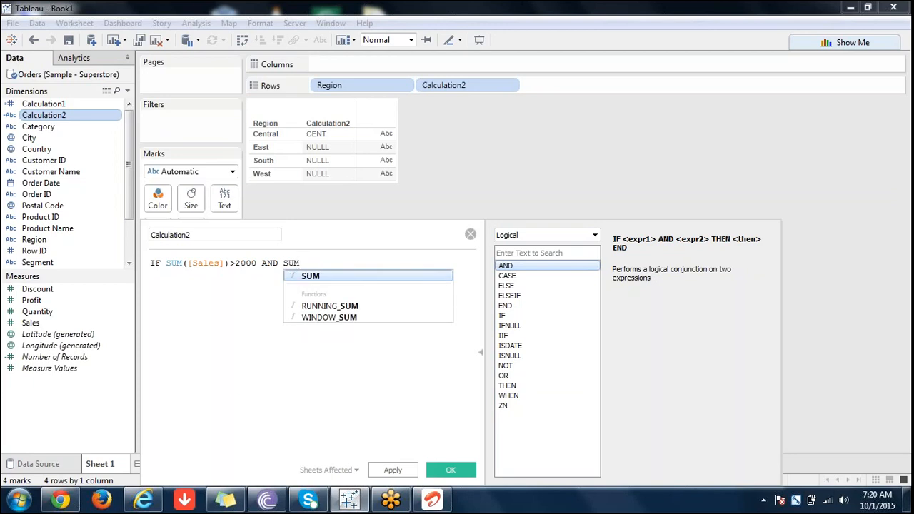
text((P)
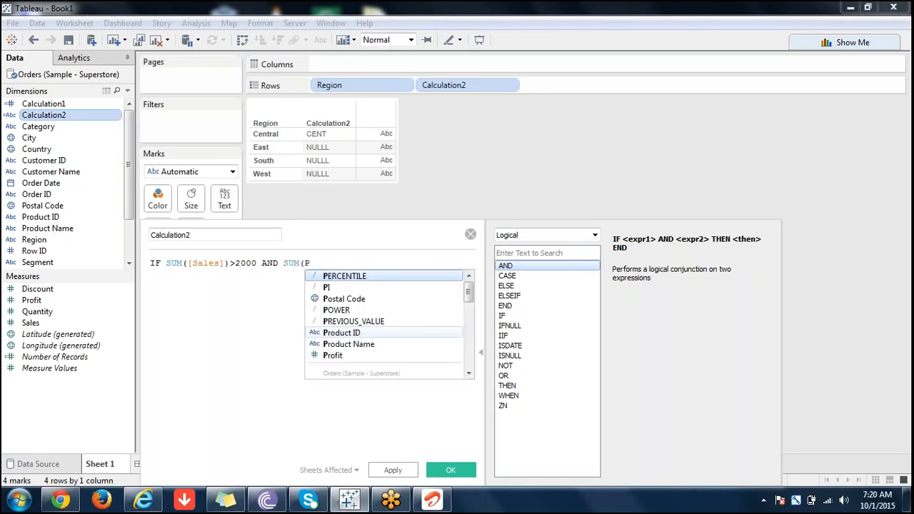
click(353, 355)
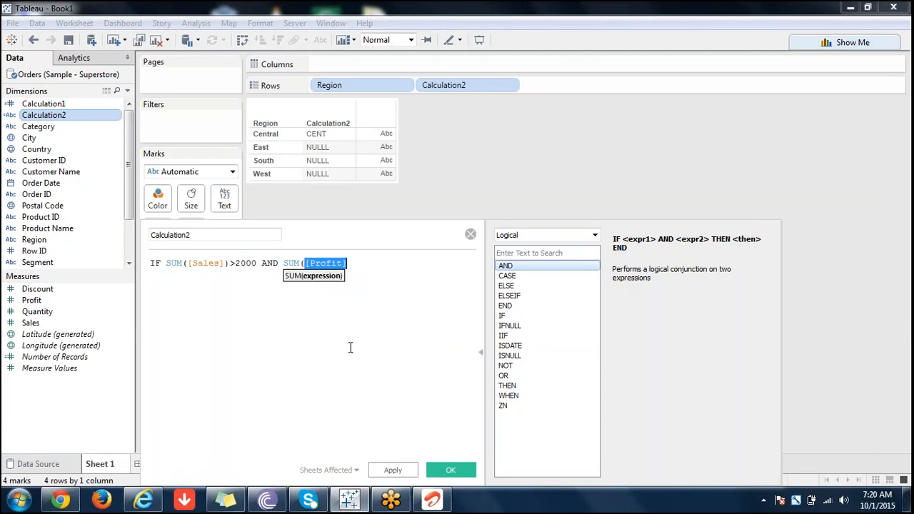
click(363, 265)
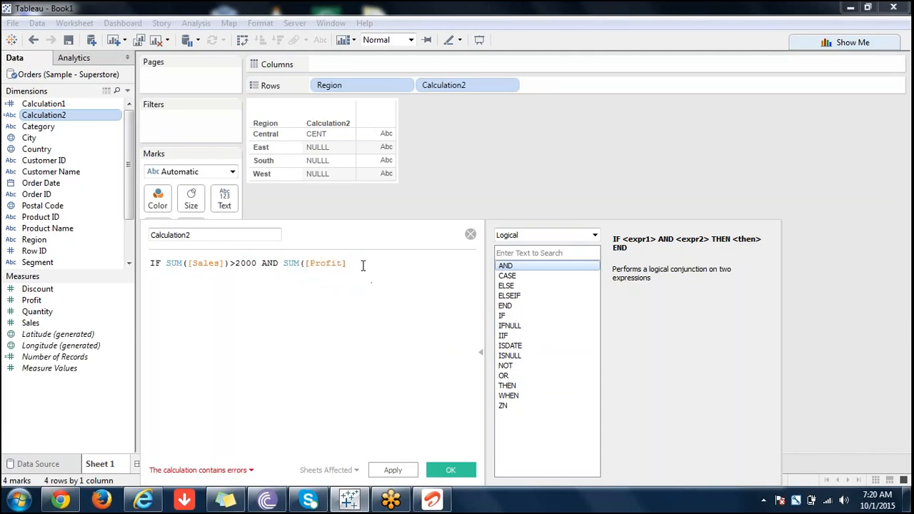
text()<)
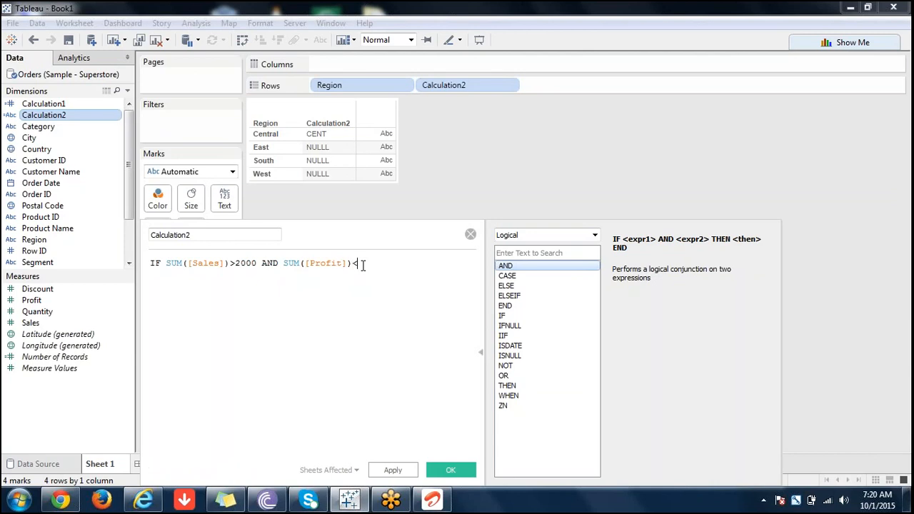
text(100)
click(363, 263)
key(BackSpace)
text(500)
Complete the formula on a new line with THEN 'CENT' ELSE 'VOID' END, and save the Calculation2 changes.
key(Return)
text(THEN)
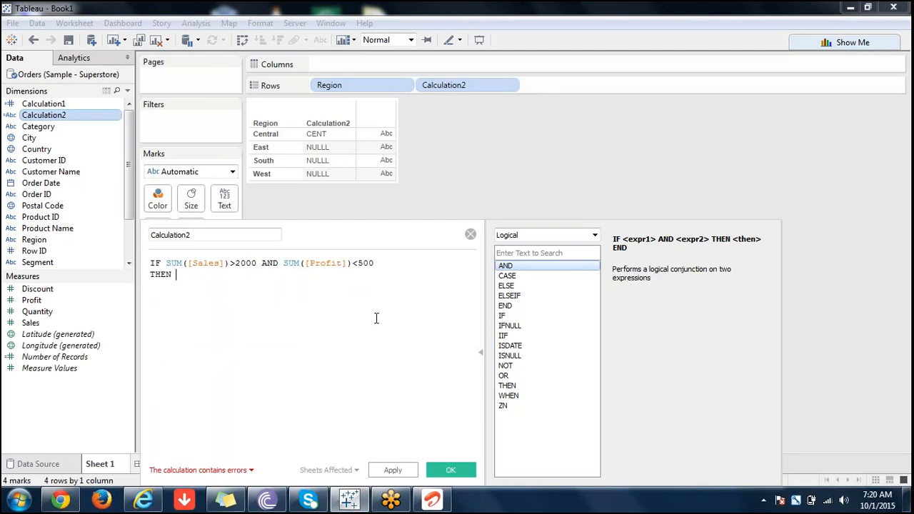
text( 'CEN)
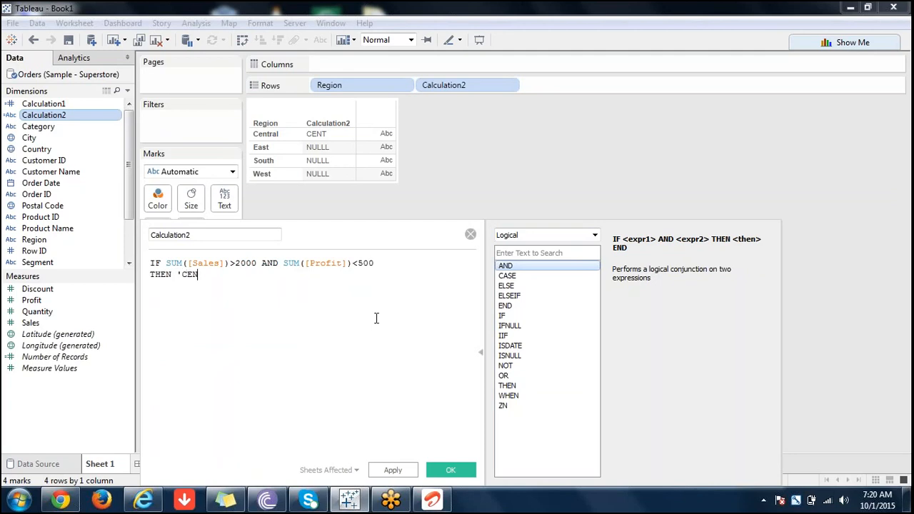
text(T' ELSE )
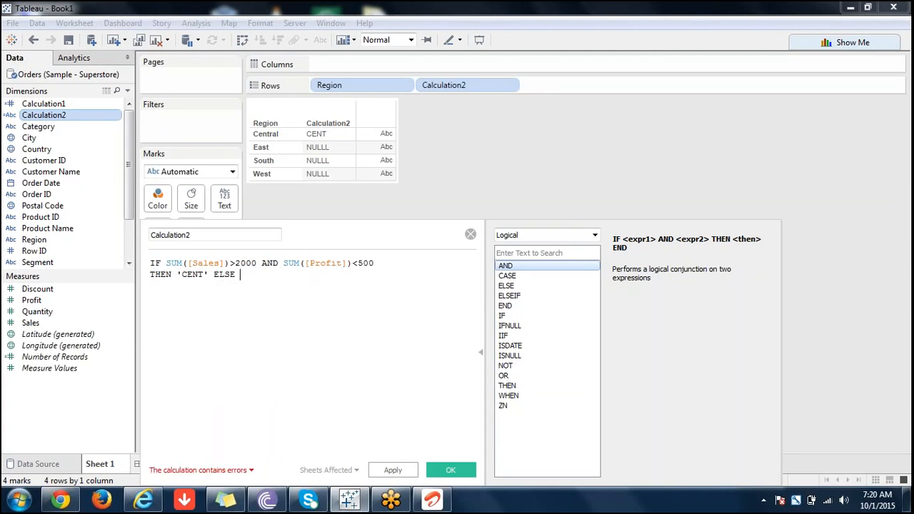
text('VOI)
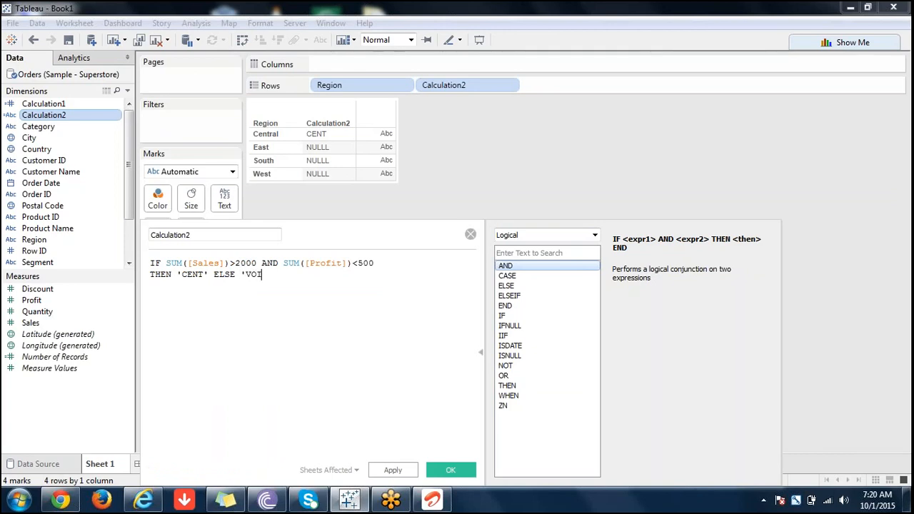
text(D')
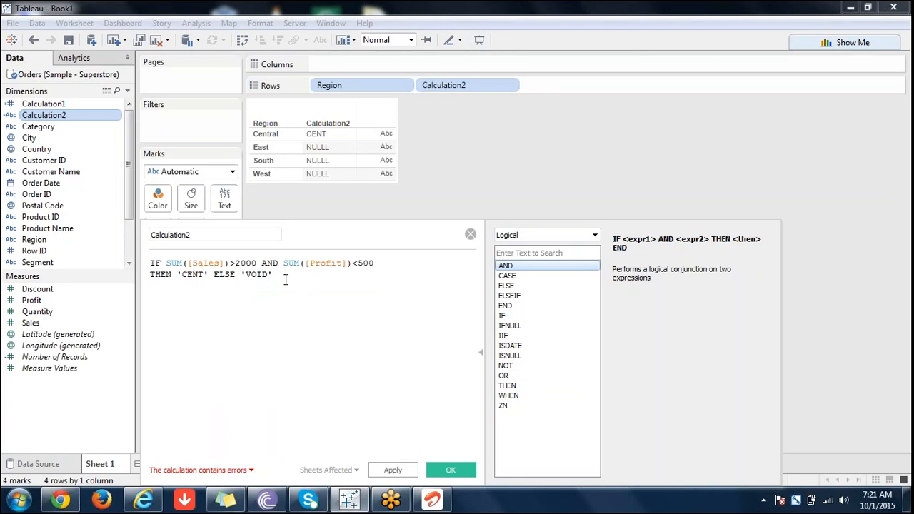
text(END)
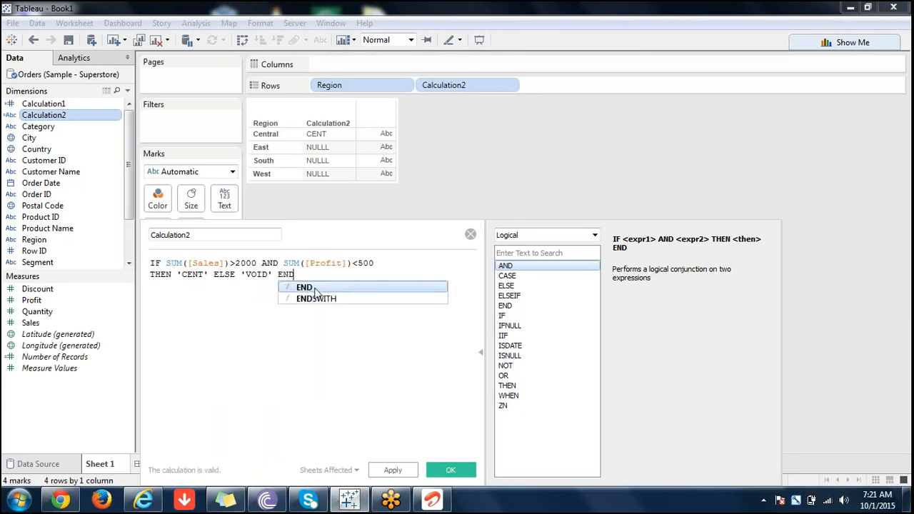
click(315, 288)
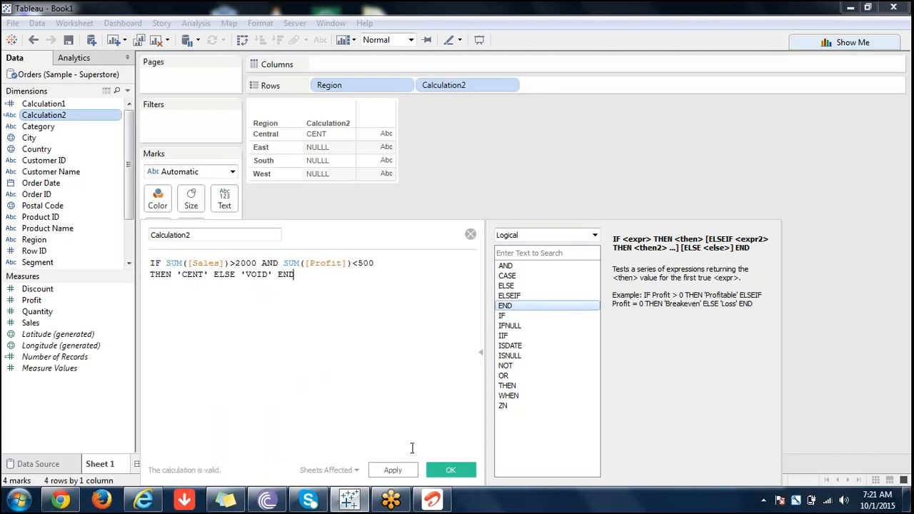
click(393, 470)
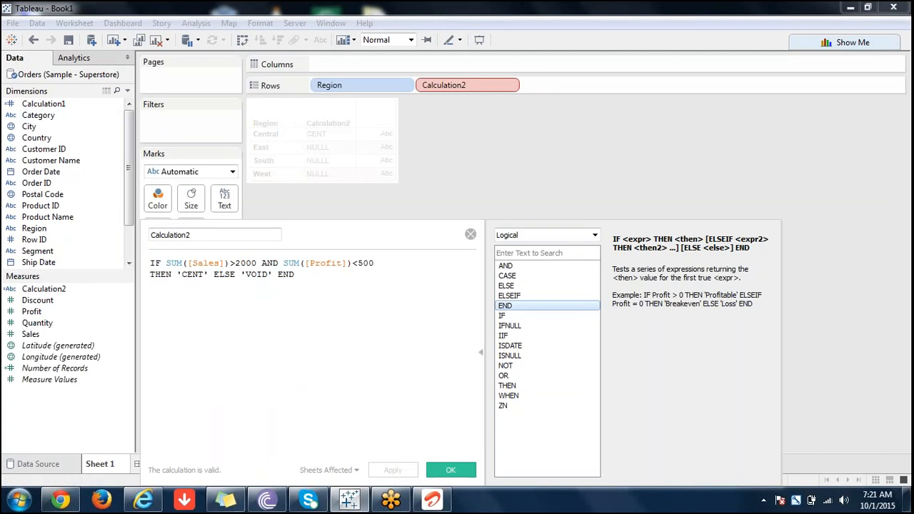
click(452, 470)
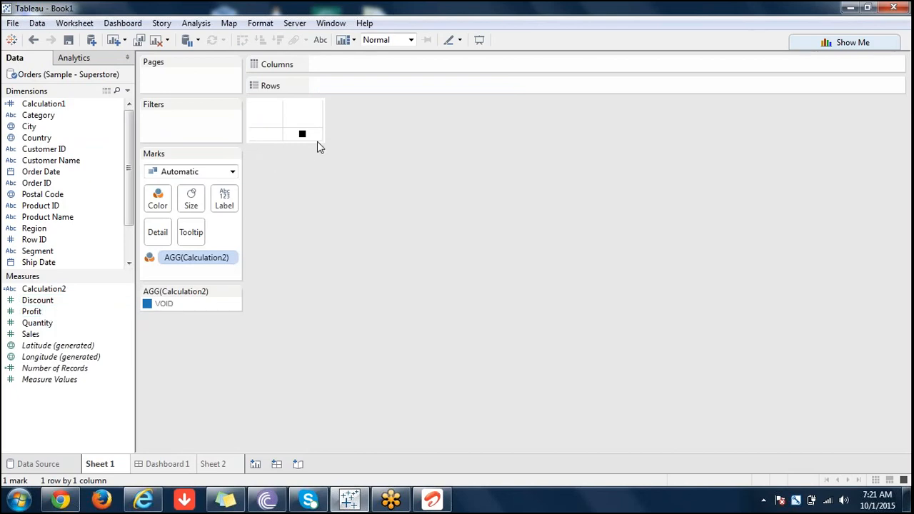
Widen the column of the Calculation2 mark in the view.
mouse_move(321, 135)
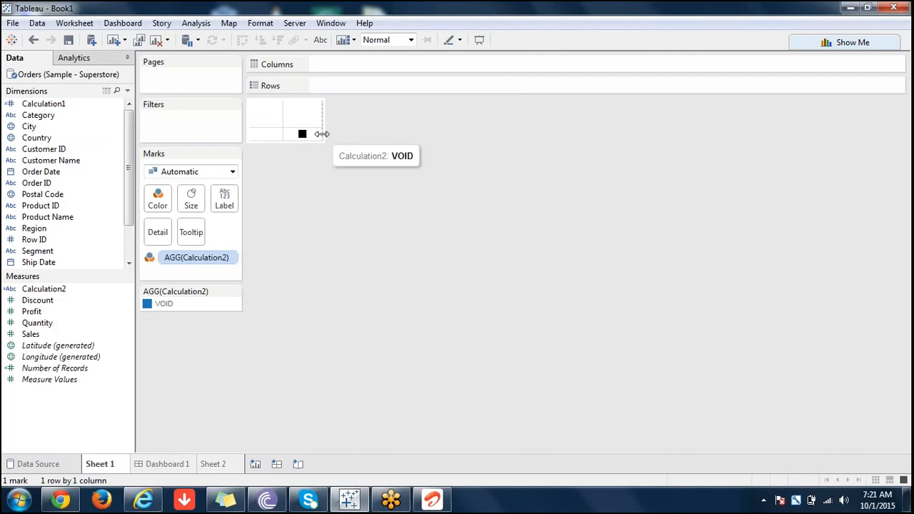
drag(321, 134, 470, 175)
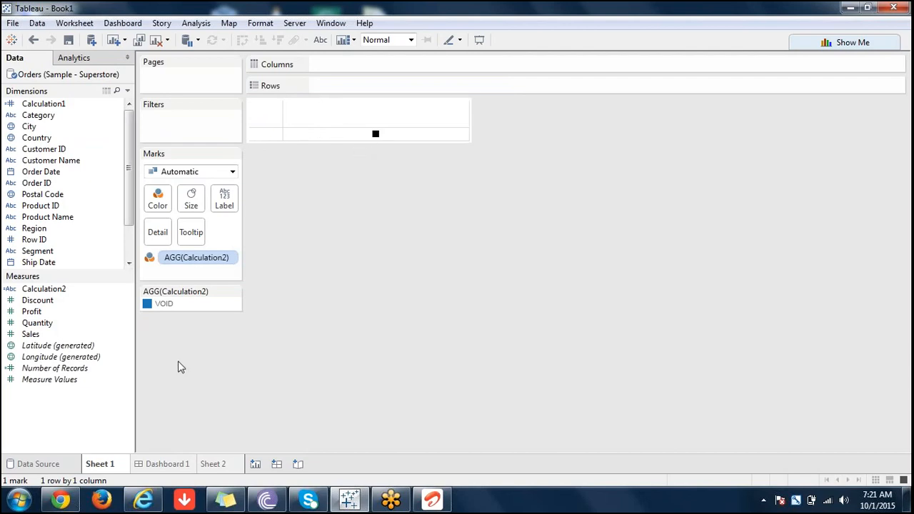
right_click(174, 305)
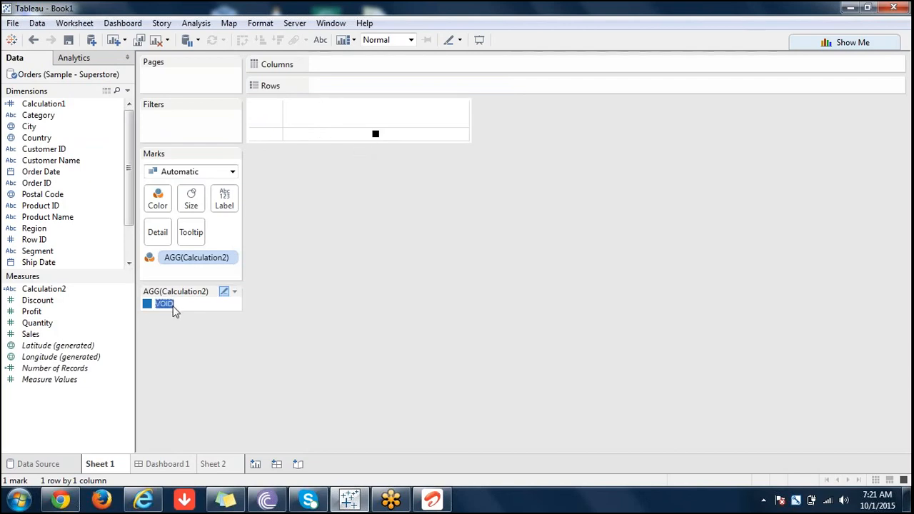
Change the Calculation2 conditions to SUM([Sales])>20000 and SUM([Profit])<5000, and save the field.
right_click(43, 290)
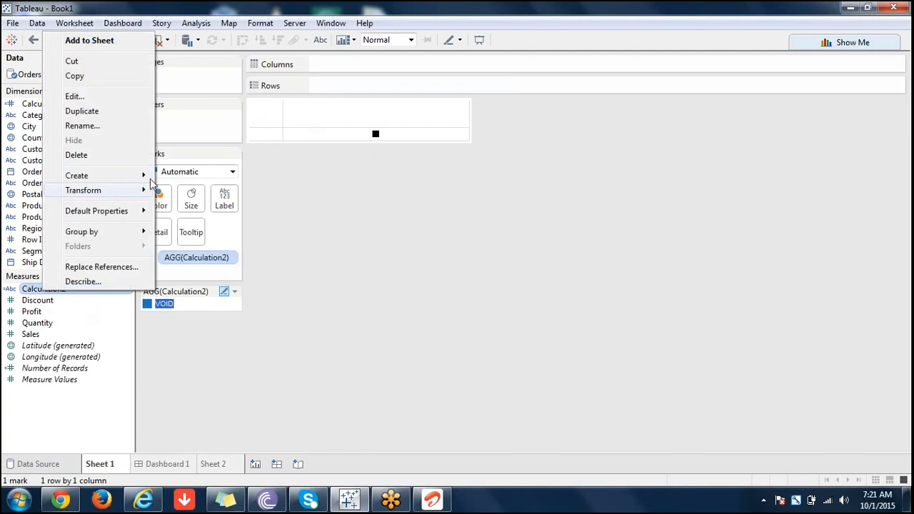
click(95, 95)
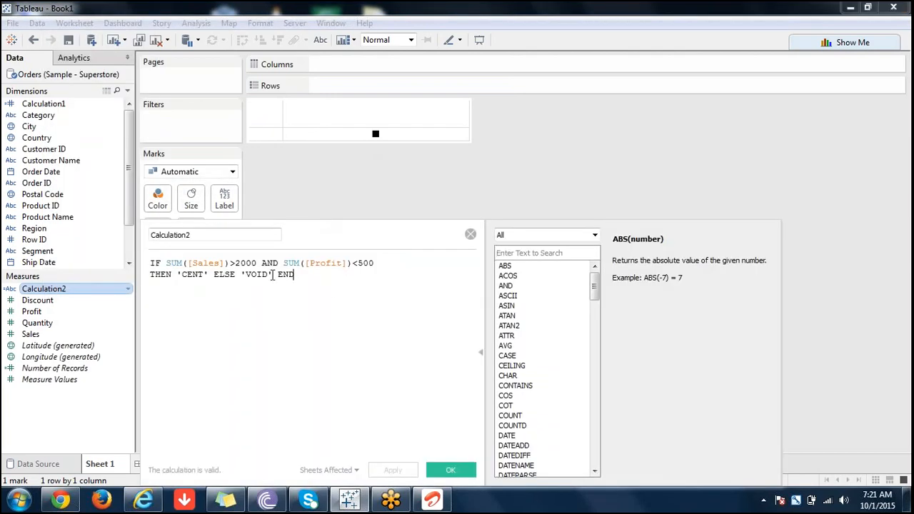
click(257, 262)
text(0)
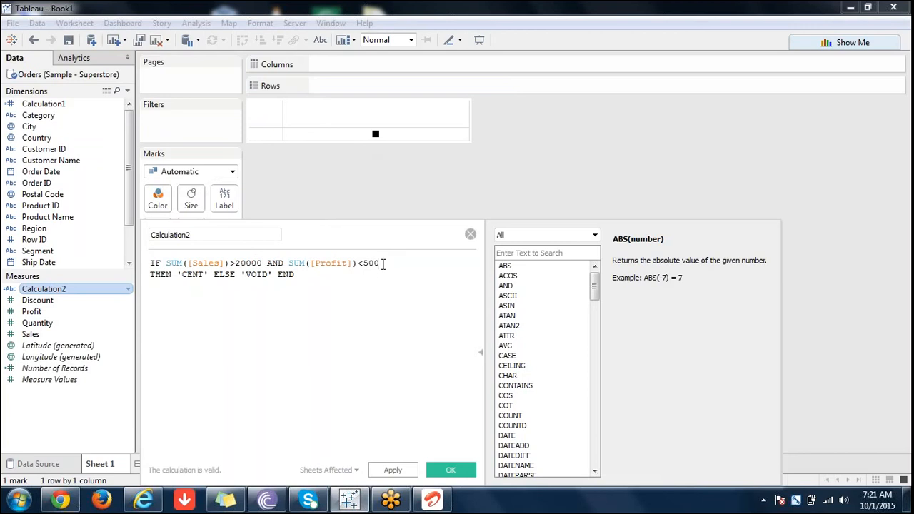
text(0)
click(450, 473)
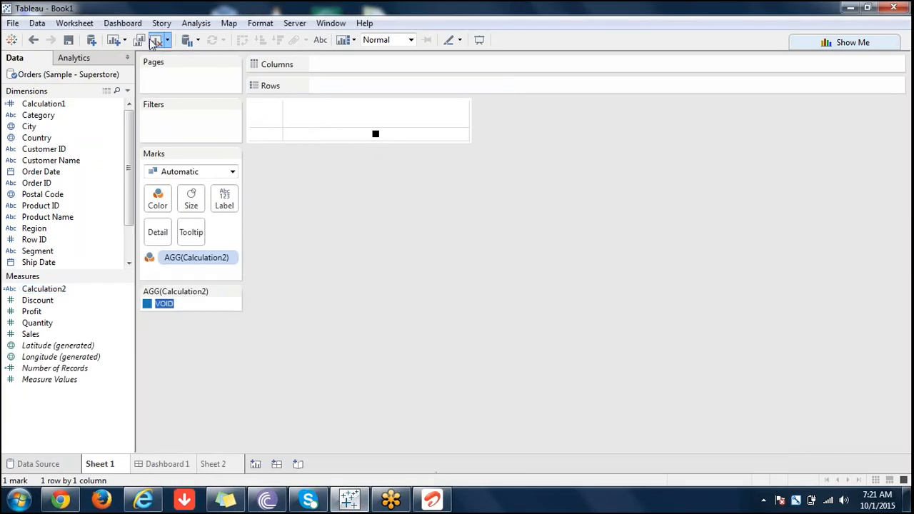
Clear the sheet and plot Sales by Category as a bar chart.
click(156, 39)
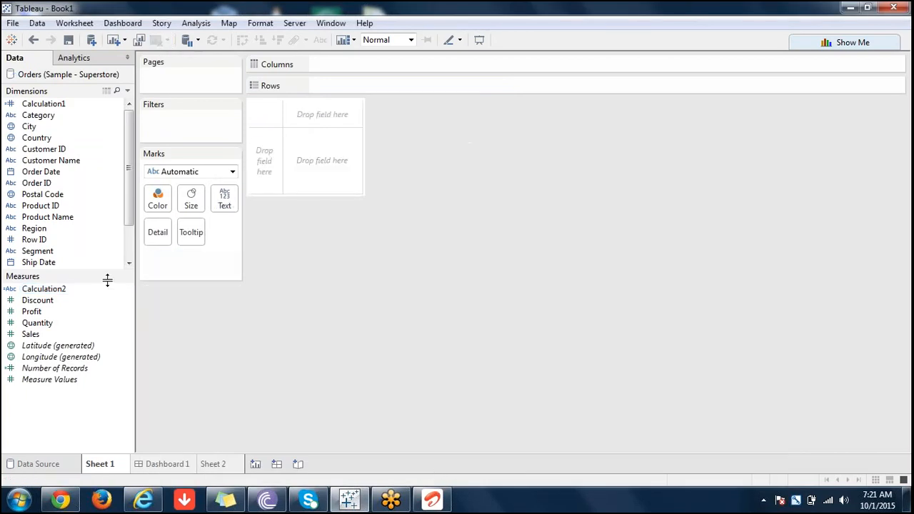
double_click(30, 334)
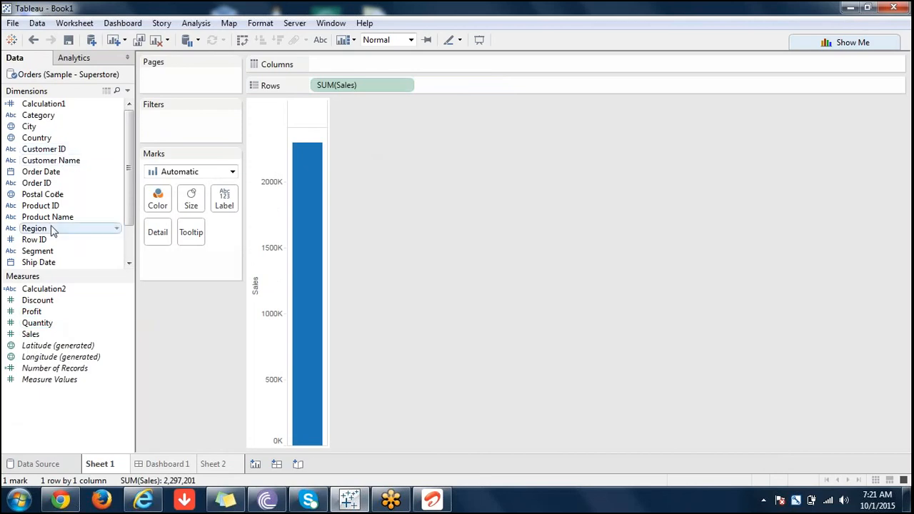
click(48, 119)
double_click(50, 122)
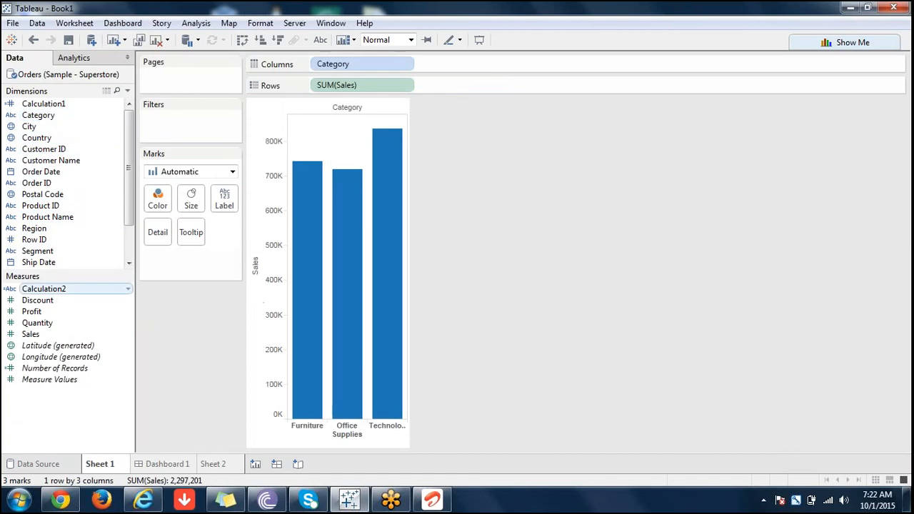
Replace Category with Sub-Category in the Sales chart and swap rows and columns to make the bars horizontal.
scroll(127, 218, down, 2)
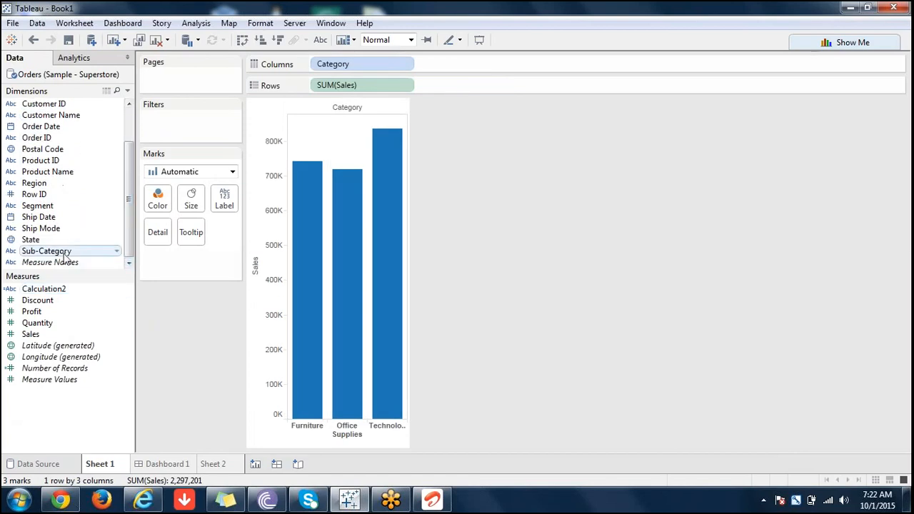
drag(64, 255, 461, 71)
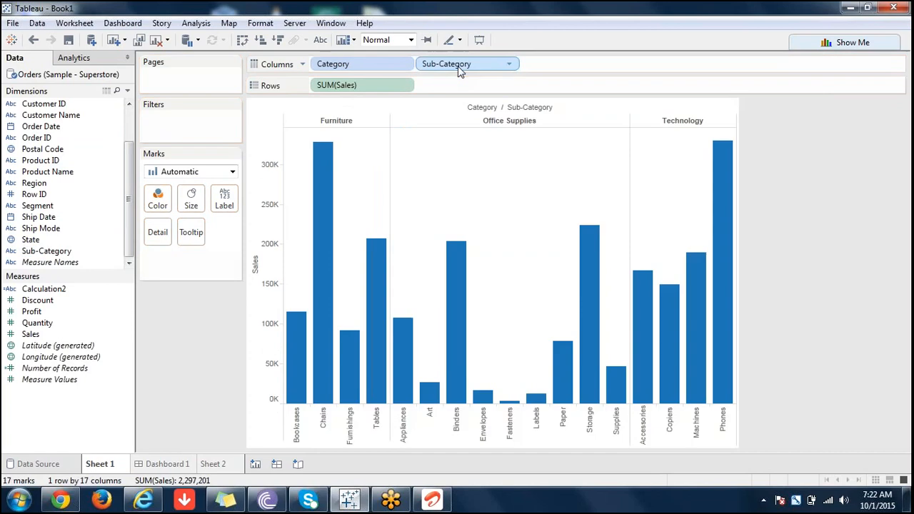
drag(378, 63, 115, 124)
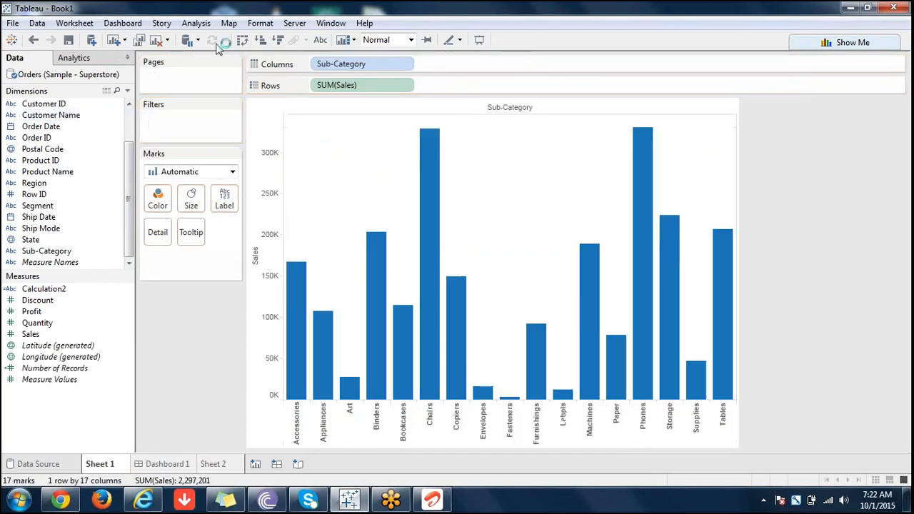
click(242, 40)
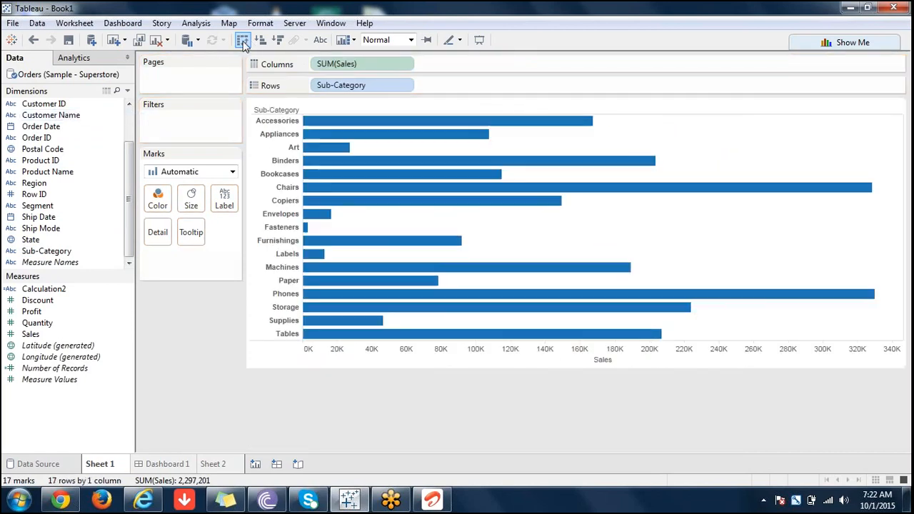
Color the Sub-Category bars by Calculation2 and change the mark type to Text.
click(46, 289)
double_click(45, 292)
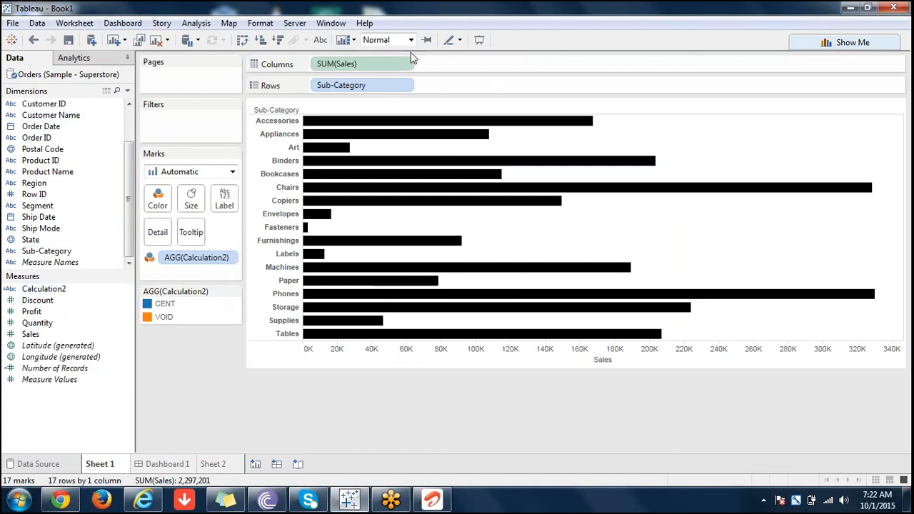
click(232, 172)
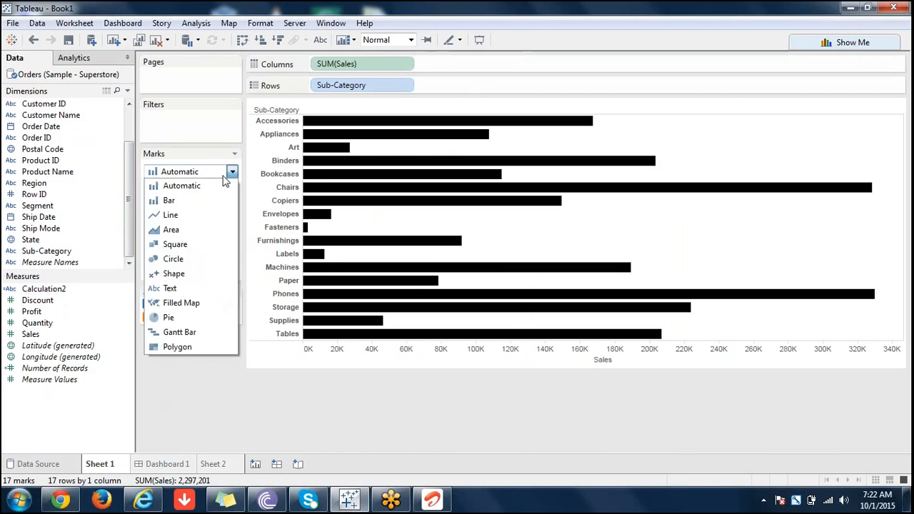
click(171, 289)
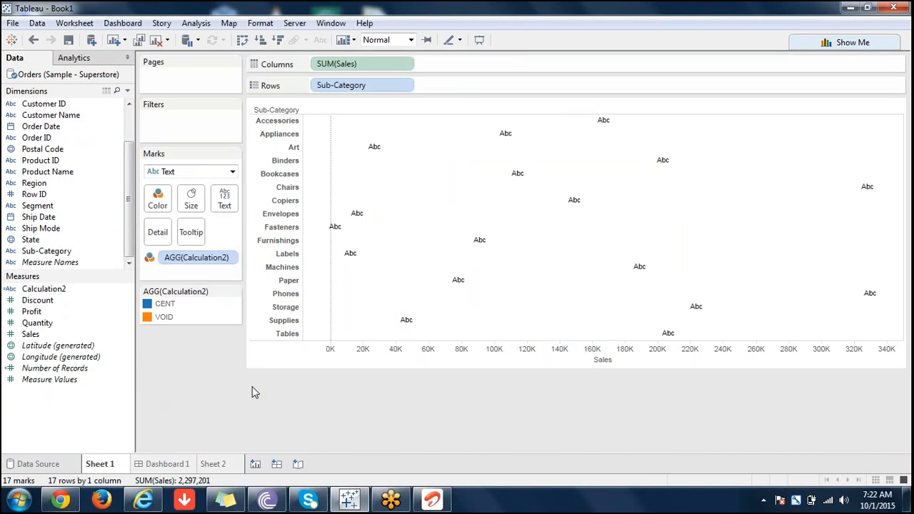
Clear the sheet, then set the sales threshold in the Calculation2 formula to 50000 and save it.
click(155, 40)
right_click(62, 293)
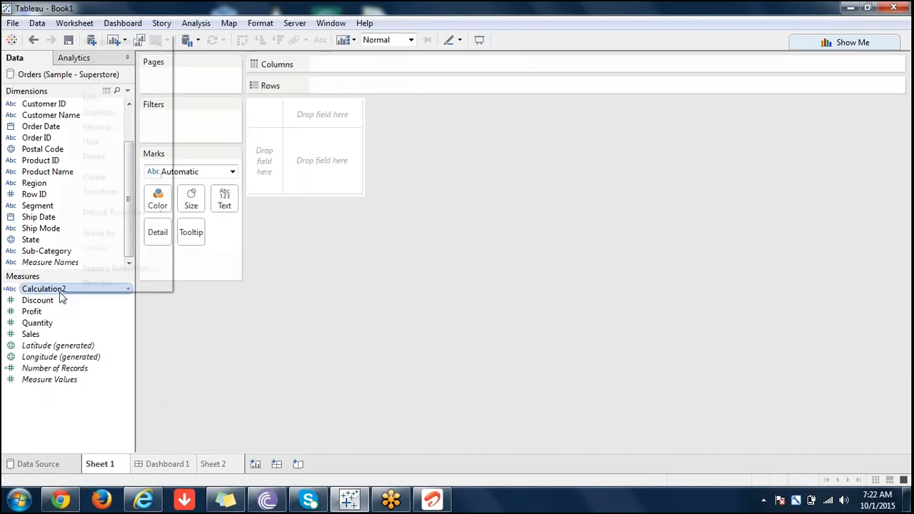
click(110, 97)
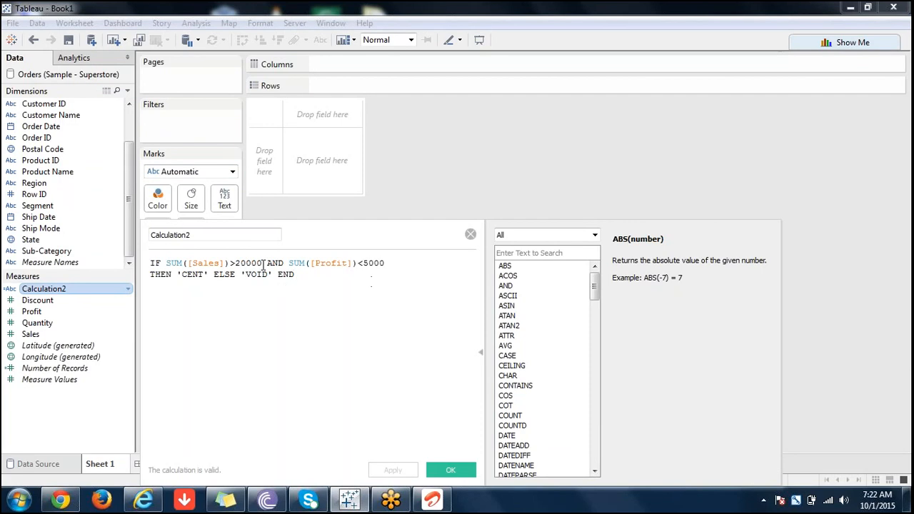
click(261, 262)
key(Left)
key(Left)
key(Left)
key(Left)
key(BackSpace)
text(5)
click(451, 470)
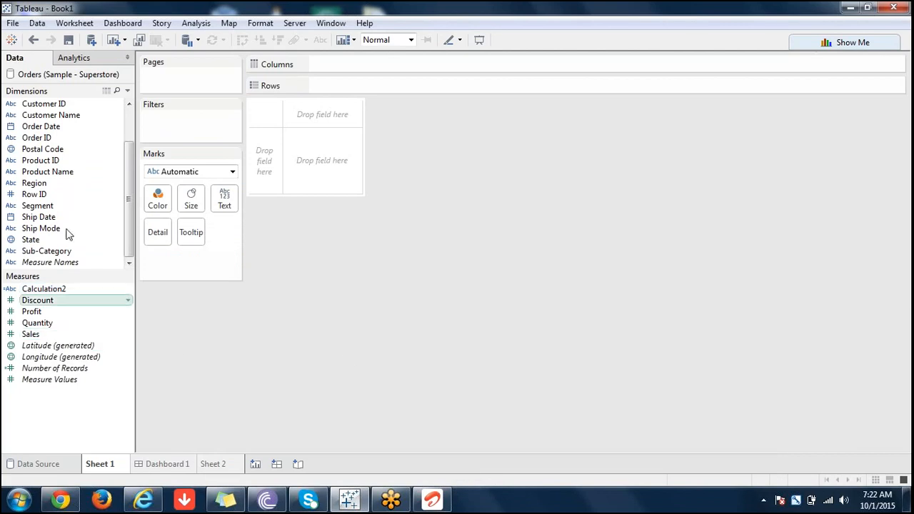
Build a text table showing Sales for each Sub-Category.
click(63, 252)
double_click(63, 252)
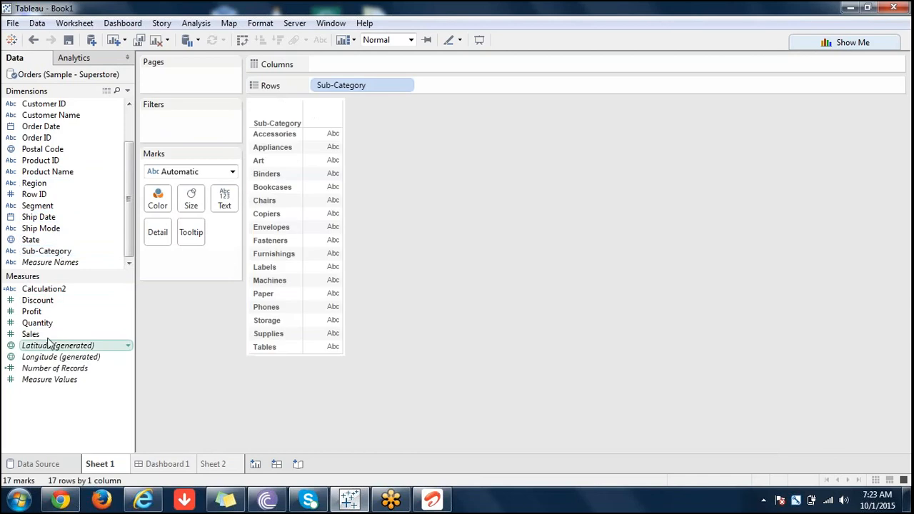
double_click(32, 335)
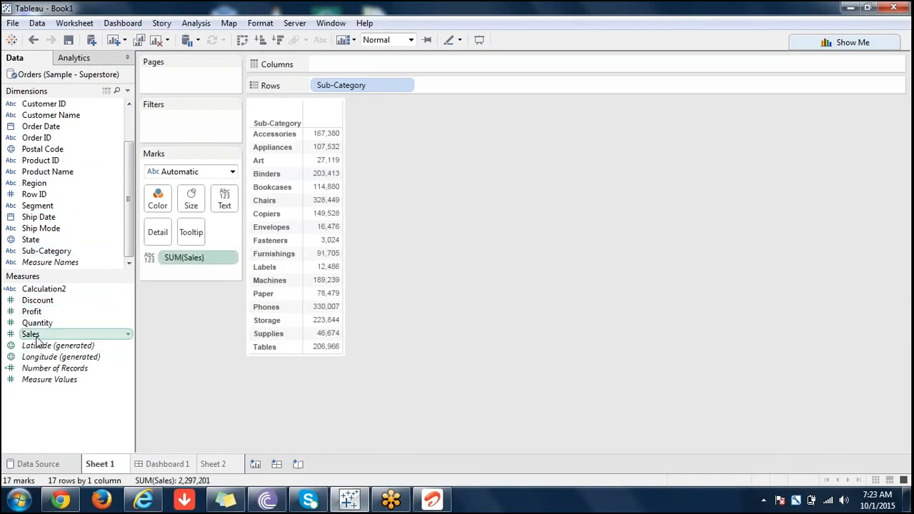
Add Calculation2 to the Sub-Category sales table as its color encoding.
click(43, 289)
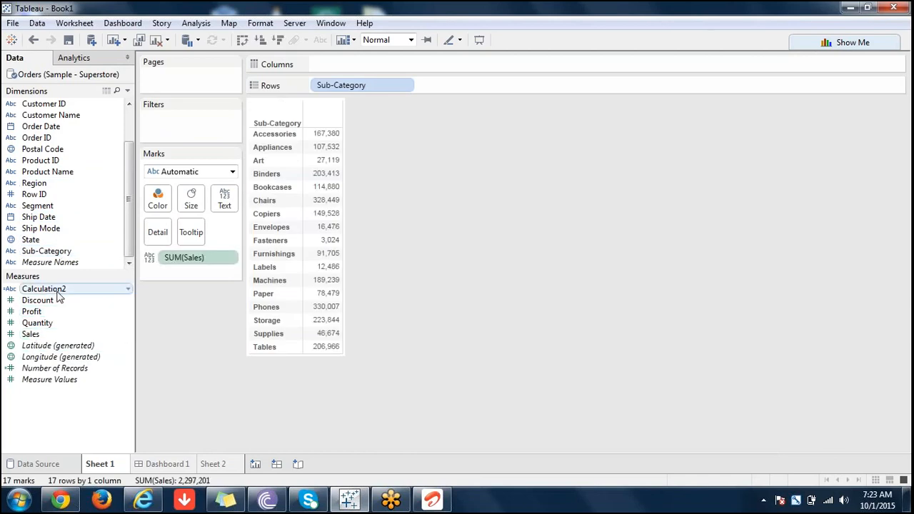
drag(59, 290, 47, 300)
double_click(46, 291)
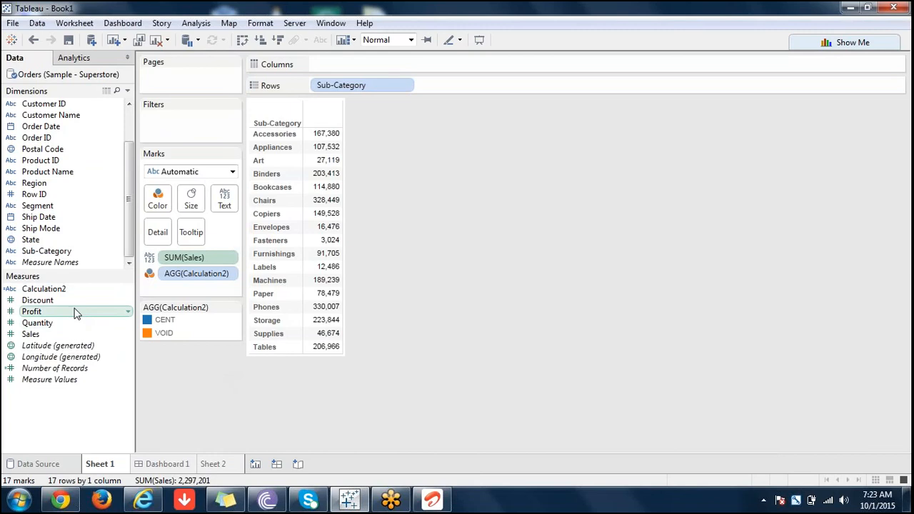
click(59, 291)
drag(59, 295, 158, 199)
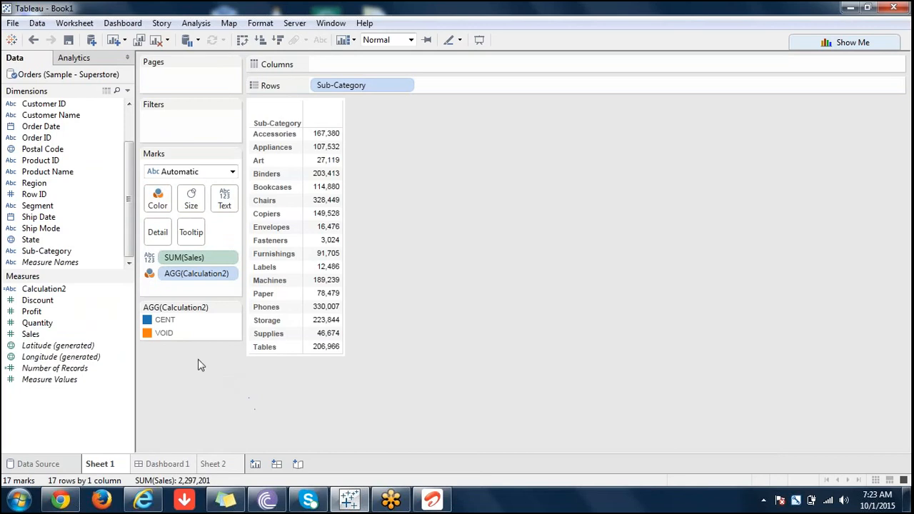
Place Calculation2 on Rows after Sub-Category so each sub-category is labelled CENT or VOID.
click(58, 291)
drag(60, 291, 451, 88)
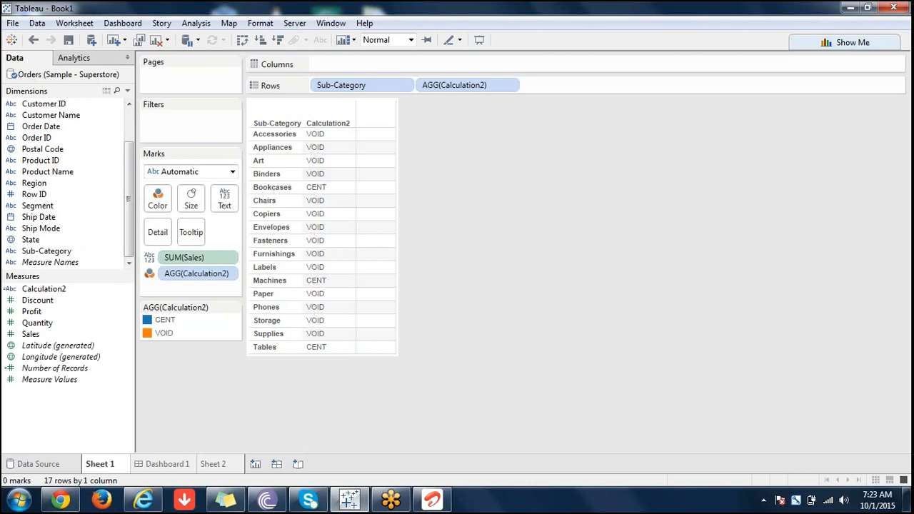
click(57, 291)
right_click(57, 293)
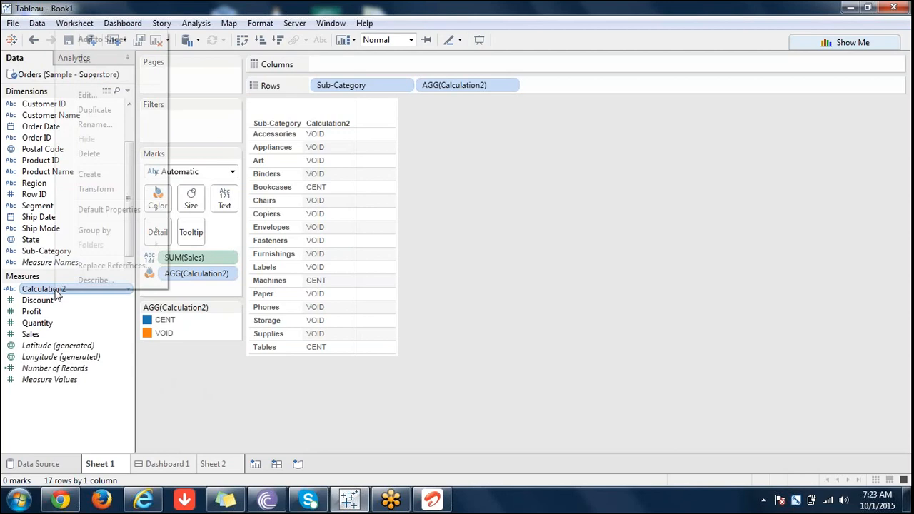
click(207, 327)
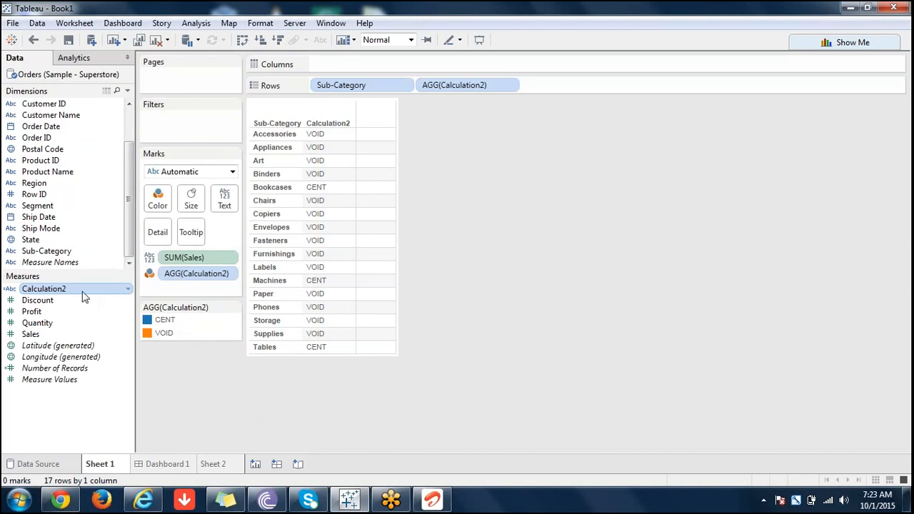
Check the color assignments for CENT and VOID in the Calculation2 legend, leaving them as they are.
click(234, 308)
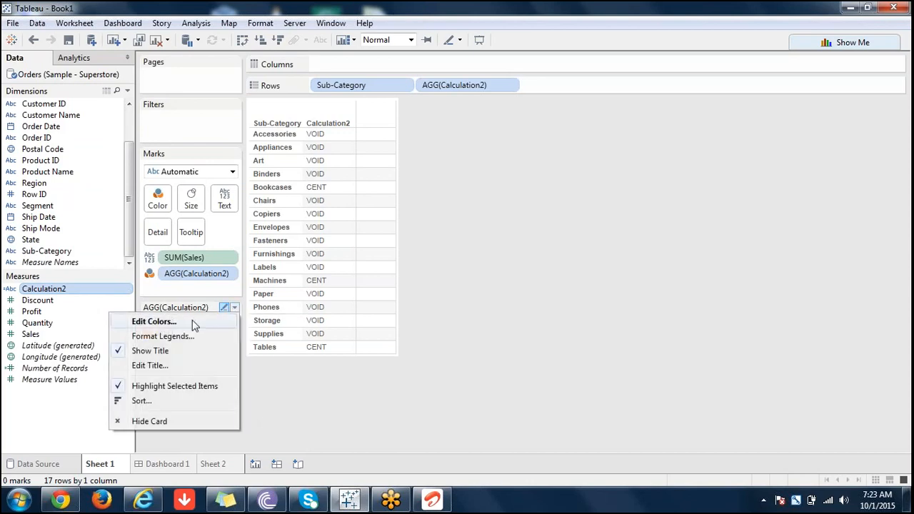
click(193, 323)
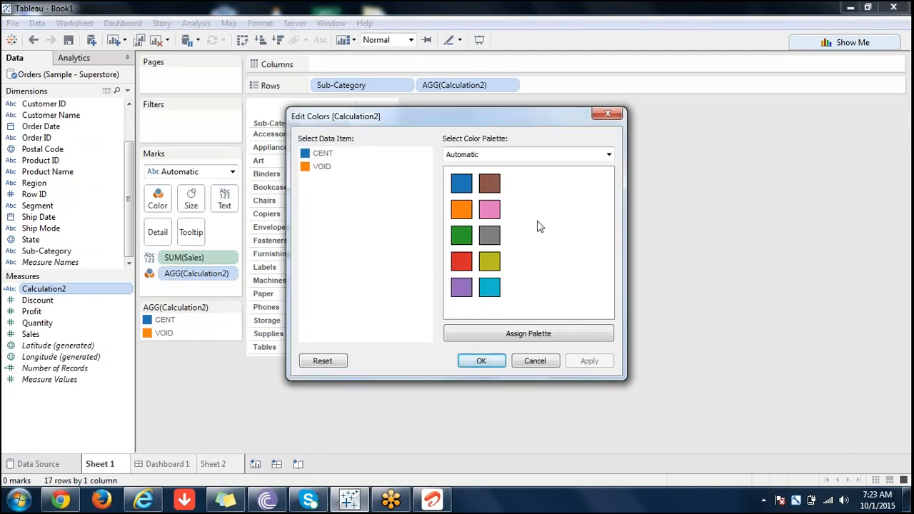
click(497, 362)
Open Calculation2's formula for editing and uncover the sub-category table to compare its CENT and VOID results.
right_click(66, 293)
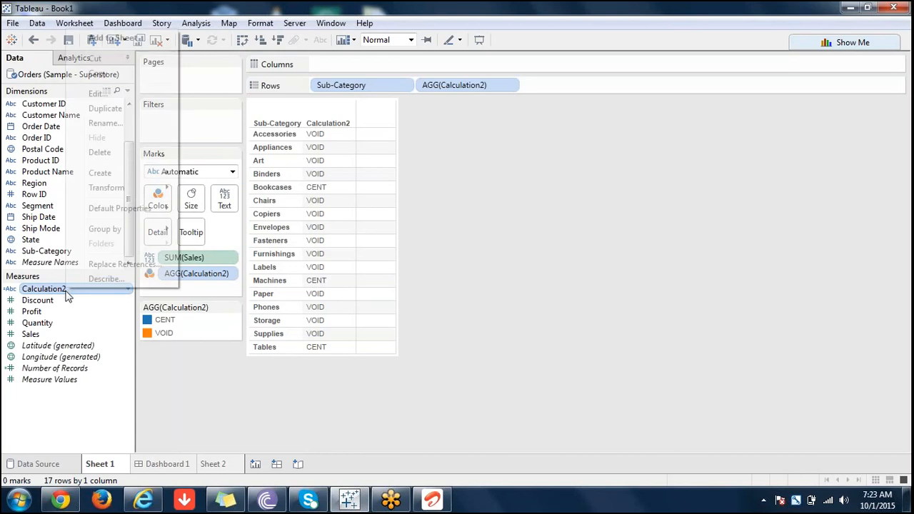
click(98, 93)
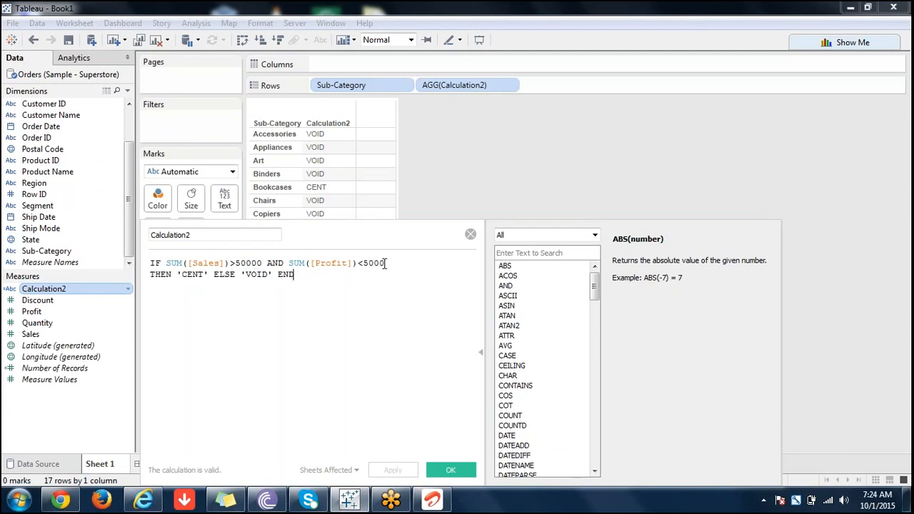
drag(374, 238, 375, 407)
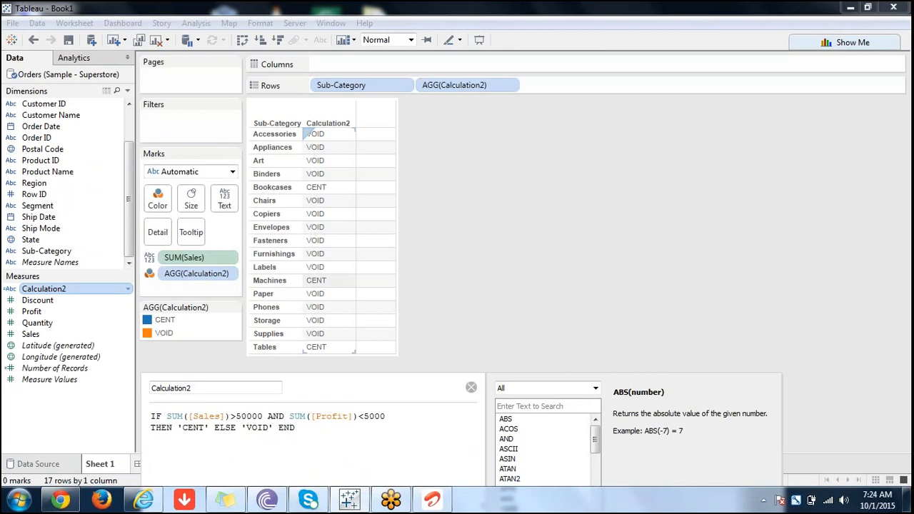
Limit the calculation editor's function list to logical functions and read the description of IIF.
double_click(279, 268)
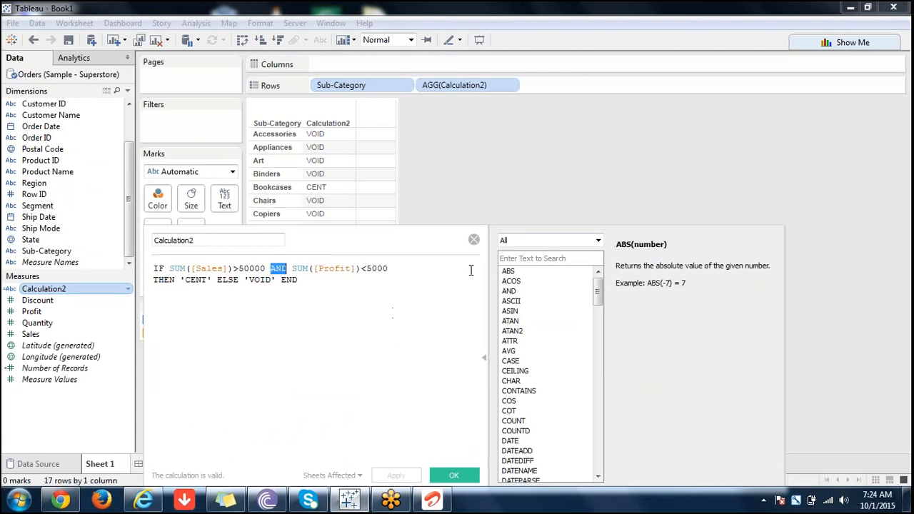
click(598, 240)
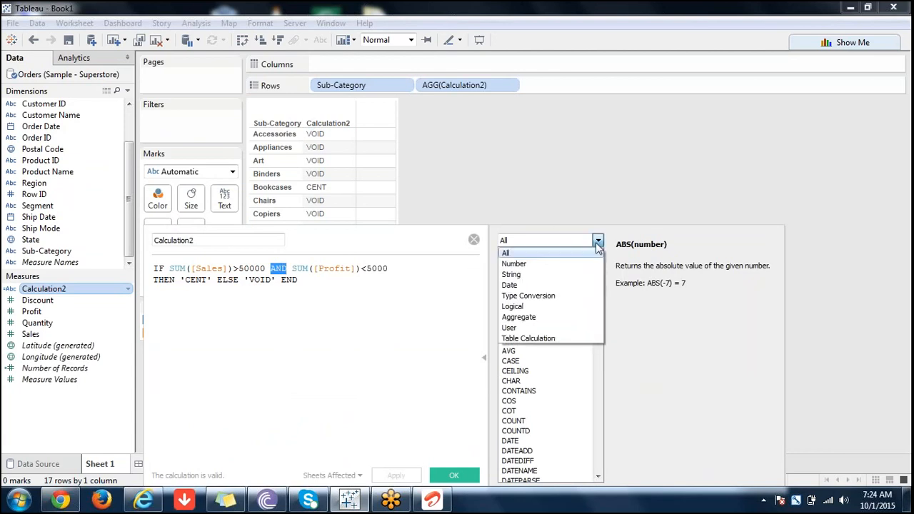
click(534, 307)
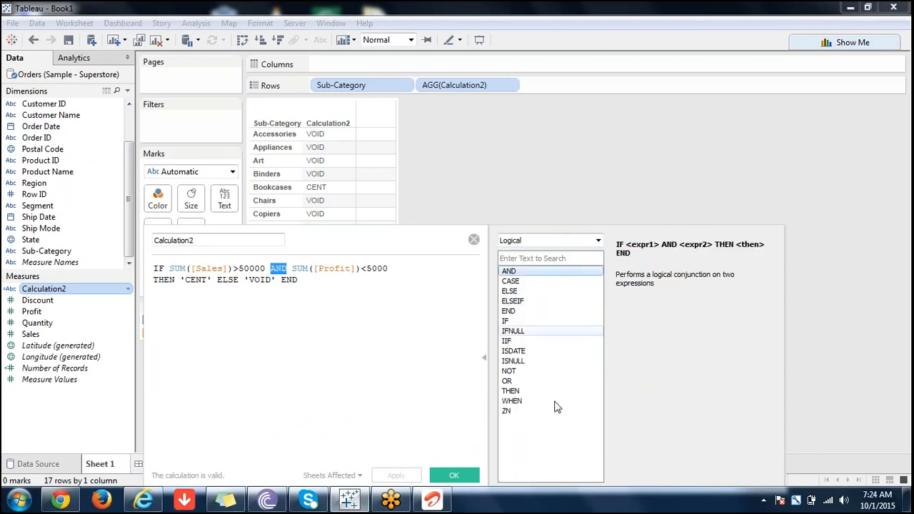
click(364, 288)
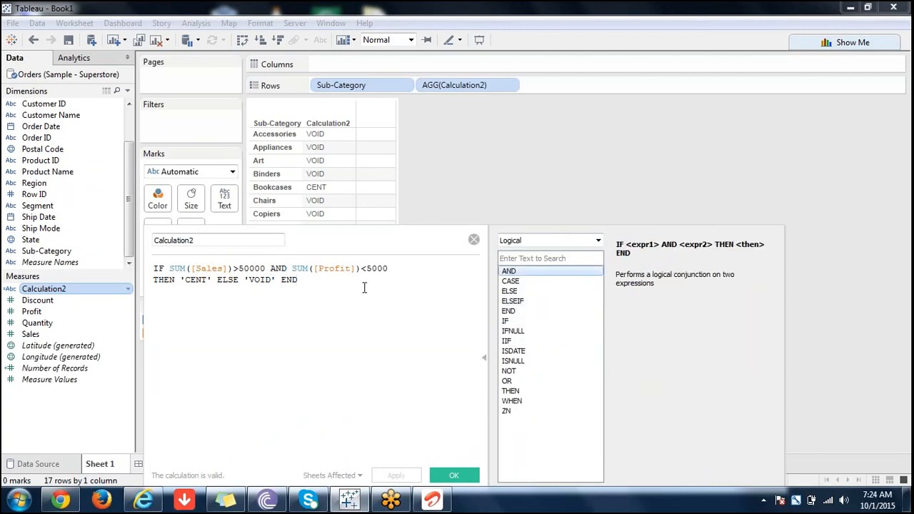
click(516, 342)
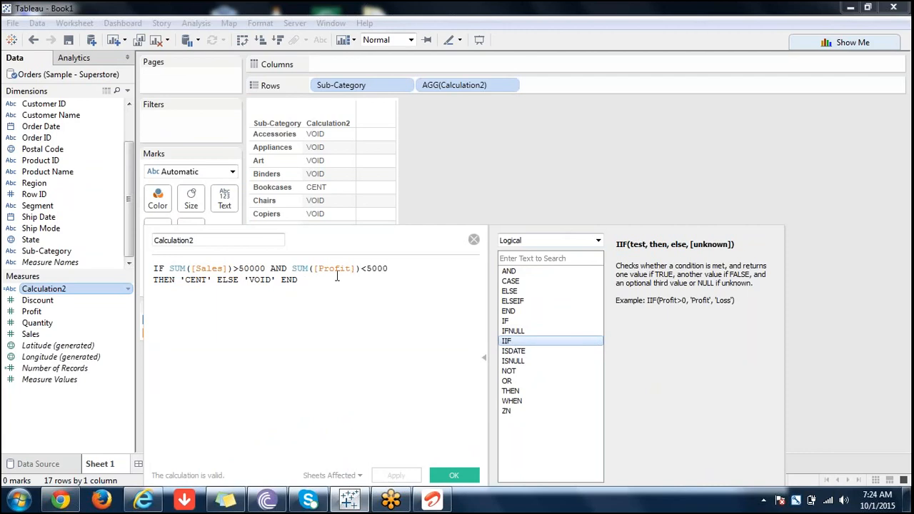
Replace the opening IF in Calculation2's formula with the IIF function and its parentheses.
click(154, 269)
text(I)
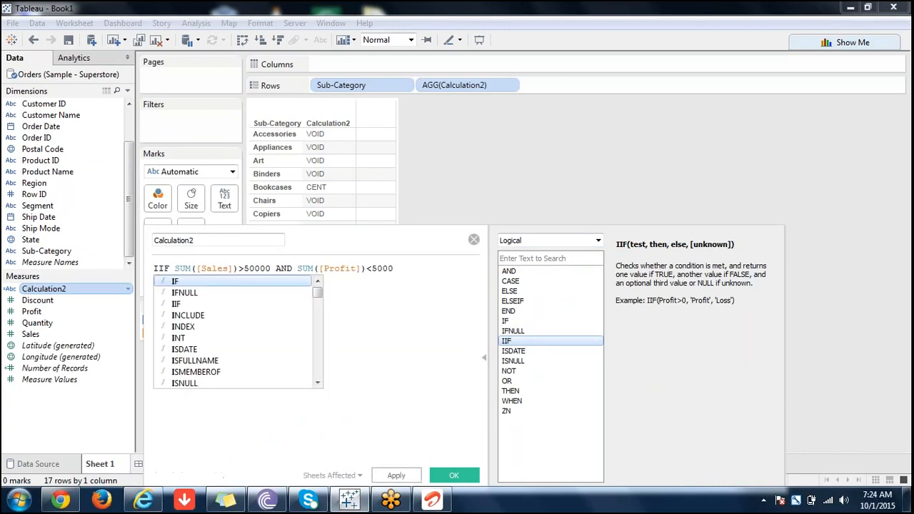
double_click(185, 304)
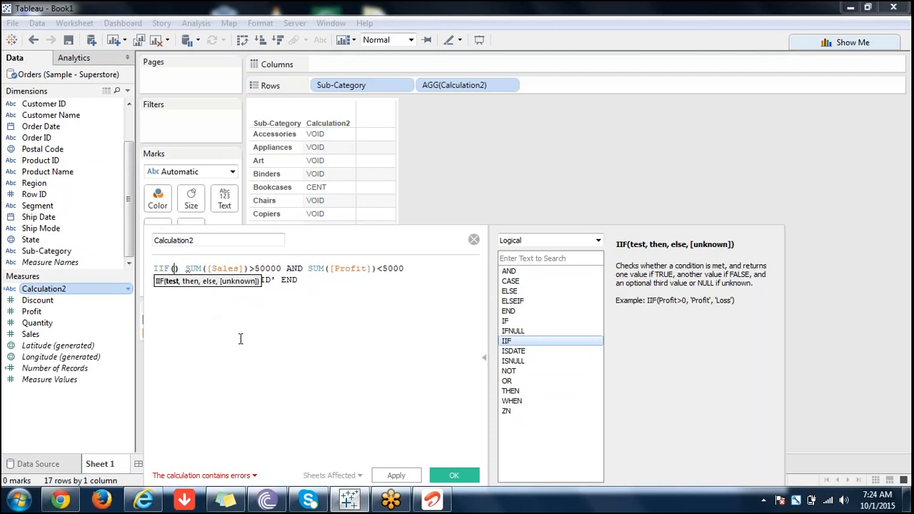
Copy the condition SUM([Sales])>50000 into the IIF parentheses as its test argument, followed by a comma.
key(Right)
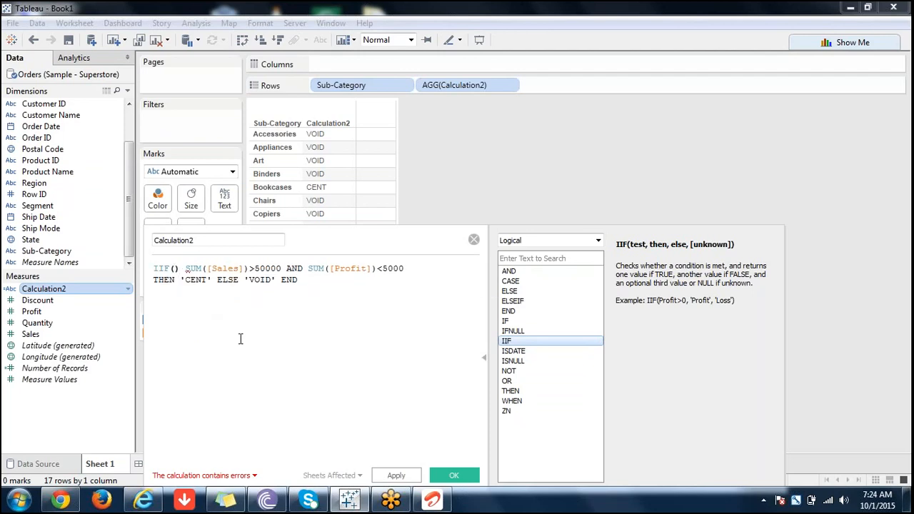
key(Right)
key(shift+Right)
key(shift+Right)
key(shift+Right)
key(shift+Right)
key(shift+Right)
key(shift+Right)
key(shift+Right)
key(shift+Right)
key(shift+Right)
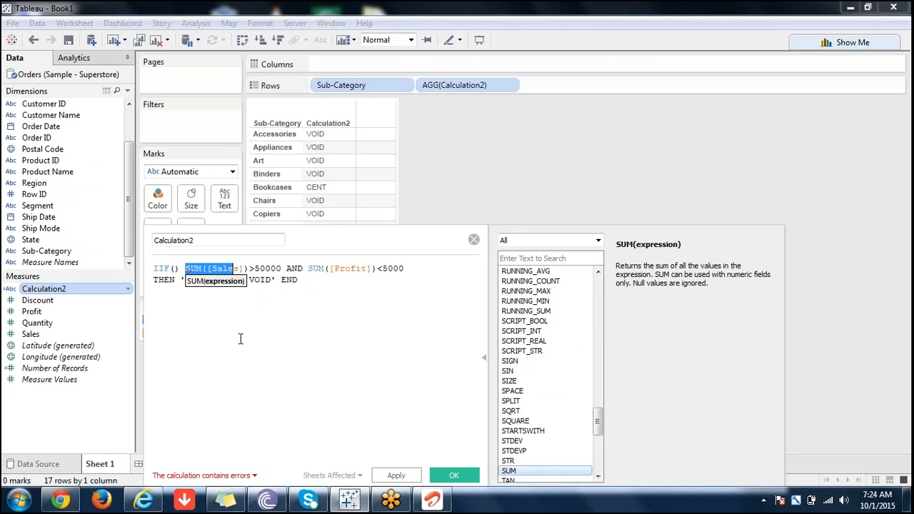
key(shift+Right)
key(shift+Right)
key(shift+Right)
key(shift+Right)
key(shift+Right)
key(shift+Right)
key(shift+Right)
key(shift+Right)
key(shift+Right)
key(ctrl+c)
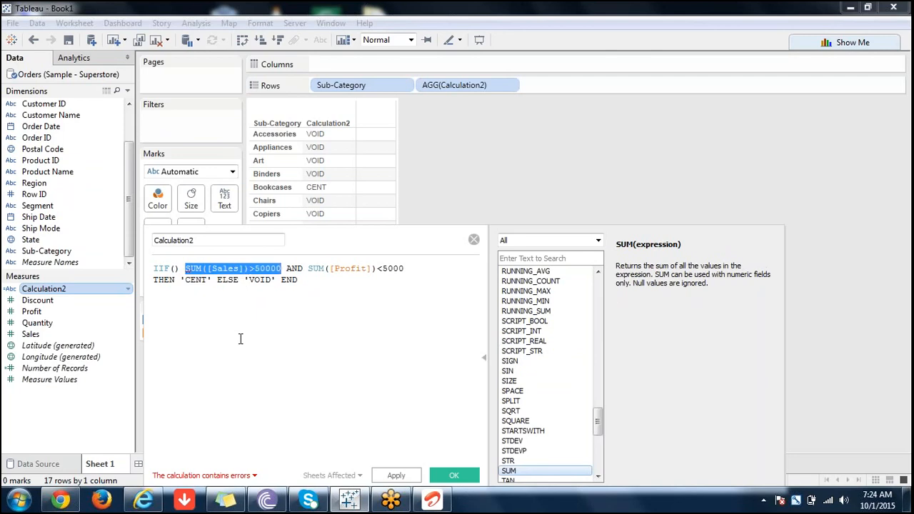
click(174, 269)
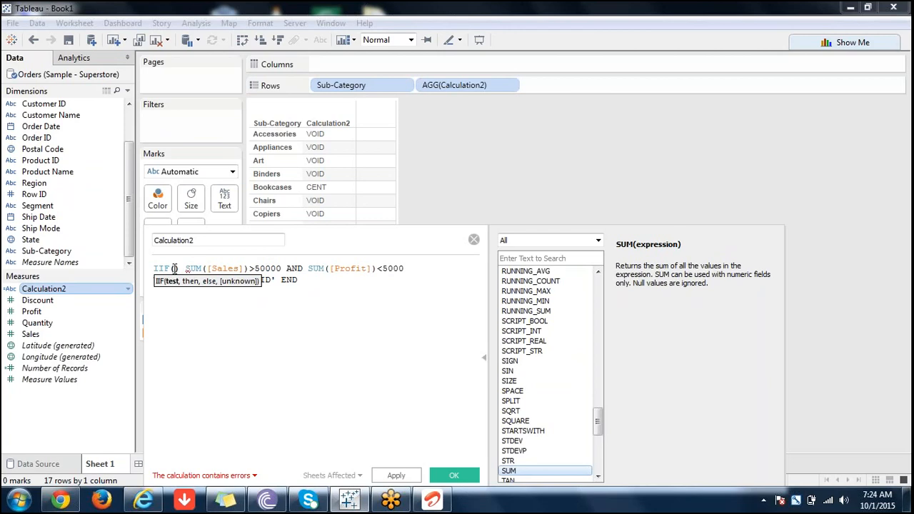
key(ctrl+v)
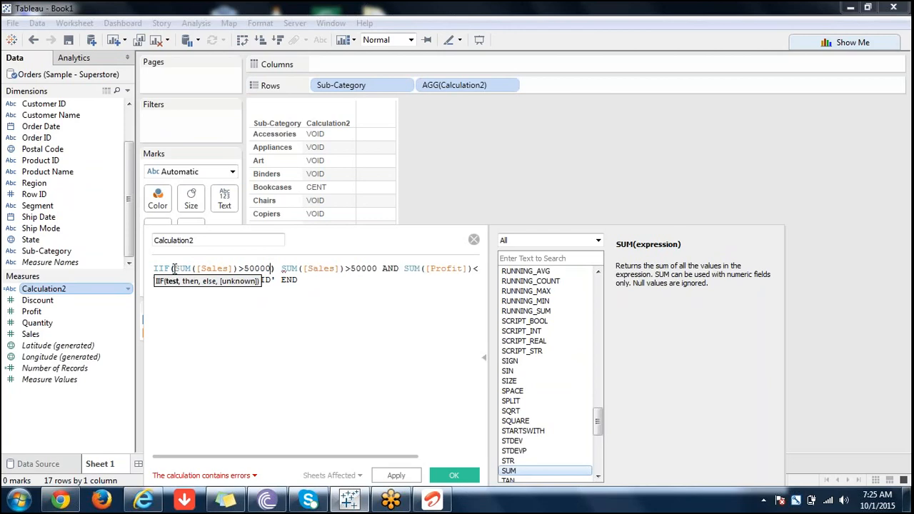
text(,)
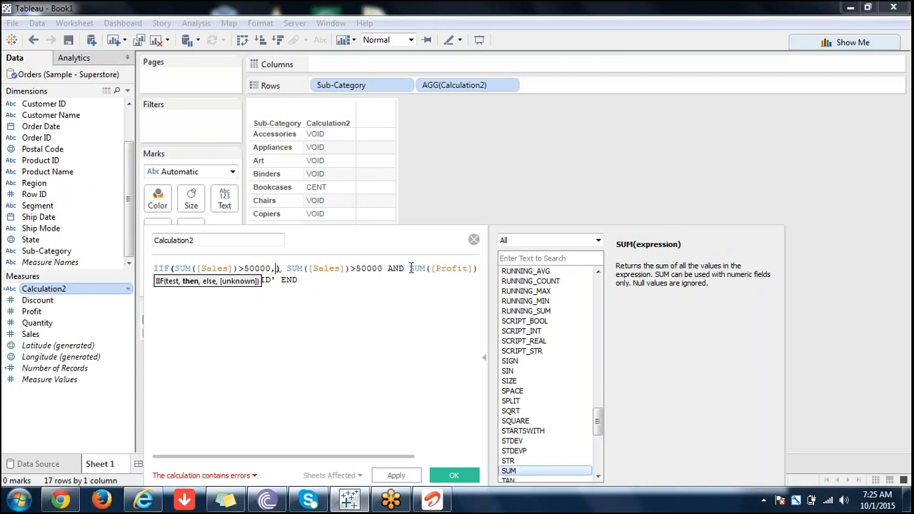
Move the condition SUM([Profit])<5000 into the IIF parentheses as the second argument.
drag(410, 268, 476, 263)
key(BackSpace)
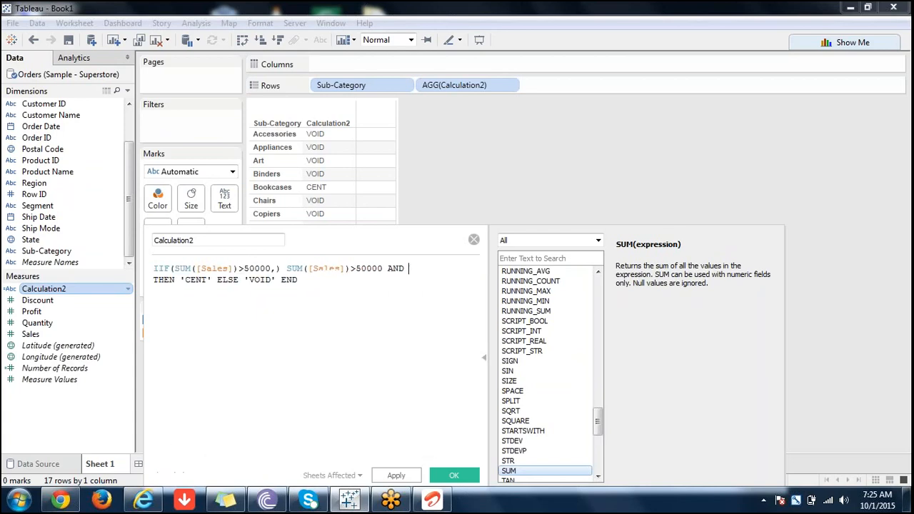
click(274, 268)
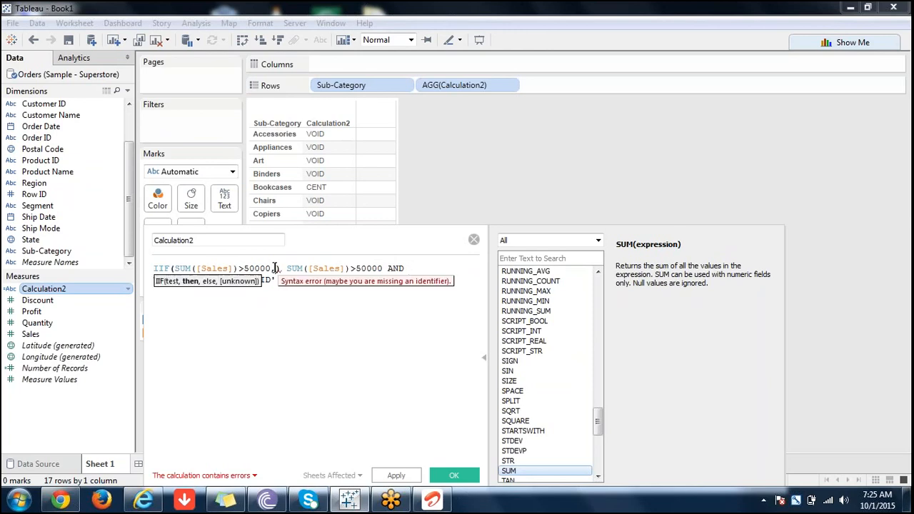
text(SUM([Profit])<5000)
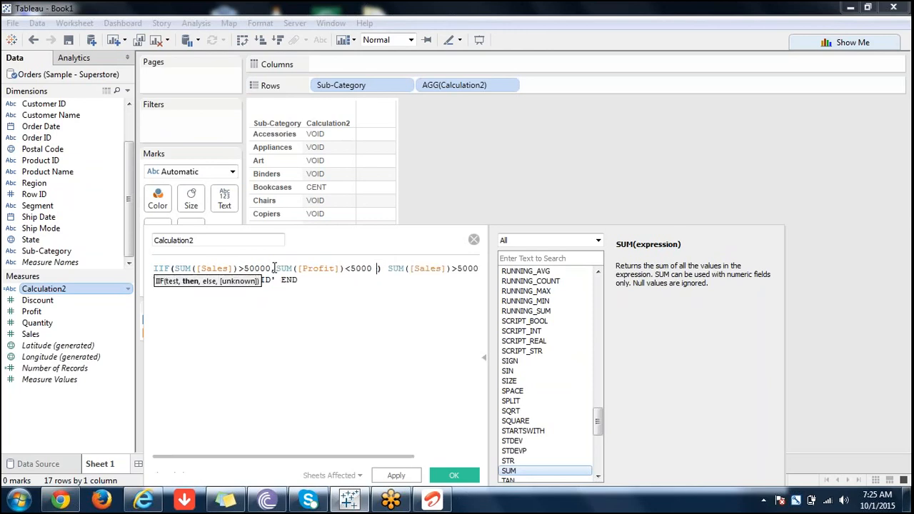
Delete the leftover sales condition and AND after the IIF's closing parenthesis.
click(387, 269)
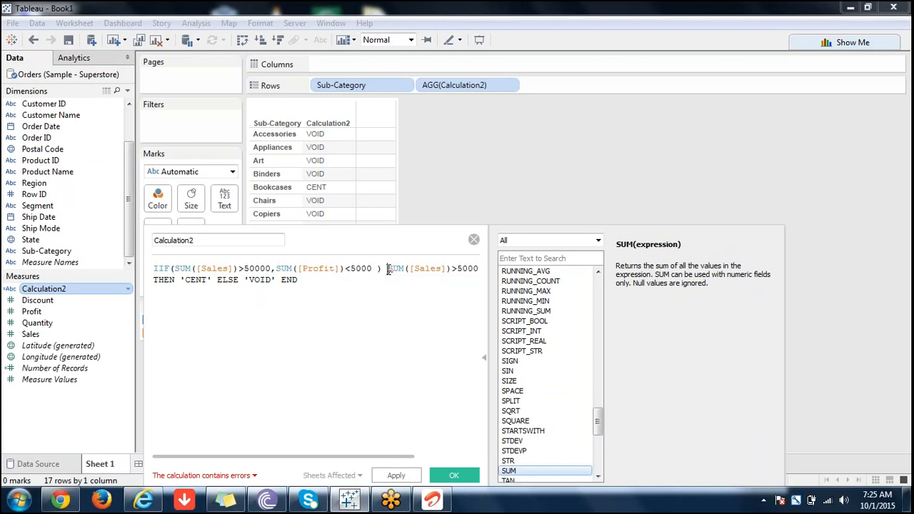
key(Delete)
key(Delete)
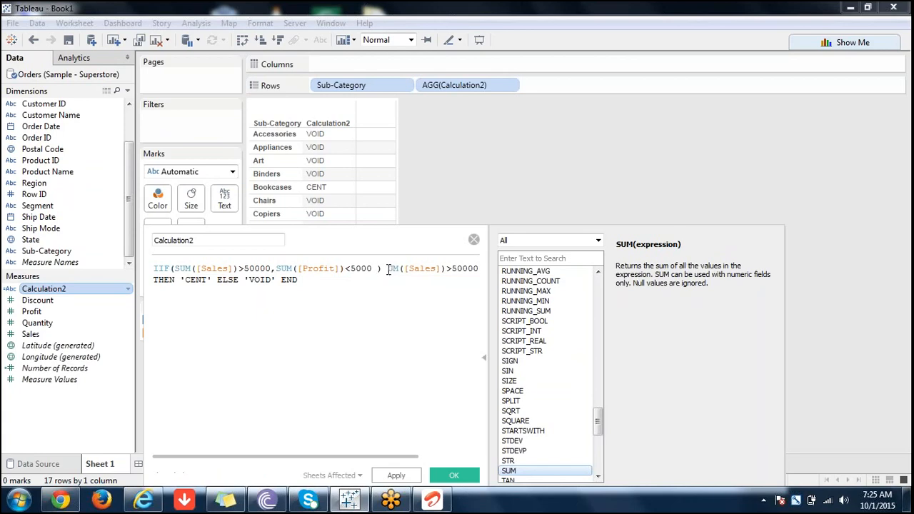
key(Delete)
key(Delete)
key(Delete)
key(Delete)
key(Delete)
key(Delete)
key(Delete)
key(Delete)
key(Delete)
key(Delete)
key(Delete)
key(Delete)
key(Delete)
key(Delete)
key(Delete)
key(Delete)
key(Delete)
key(Delete)
key(Delete)
key(Delete)
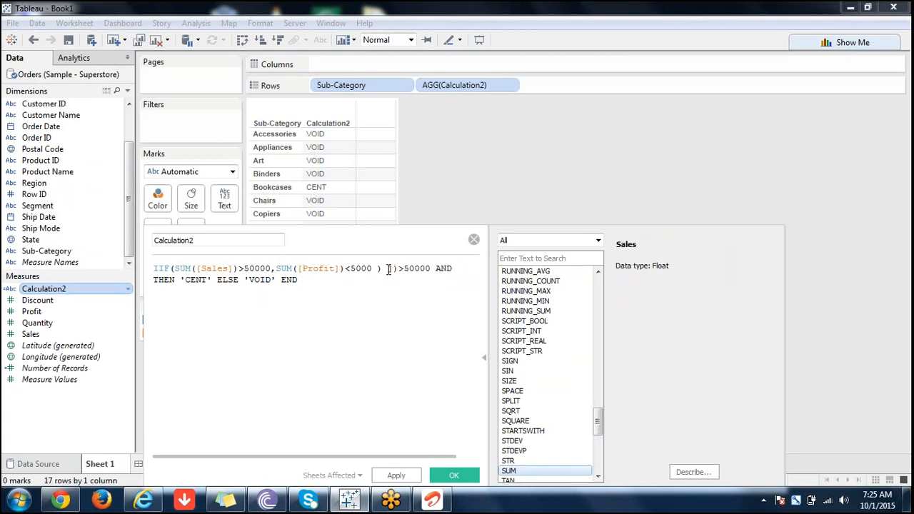
Add LOSS as the argument after the profit condition, with a comma on each side.
key(Left)
key(Left)
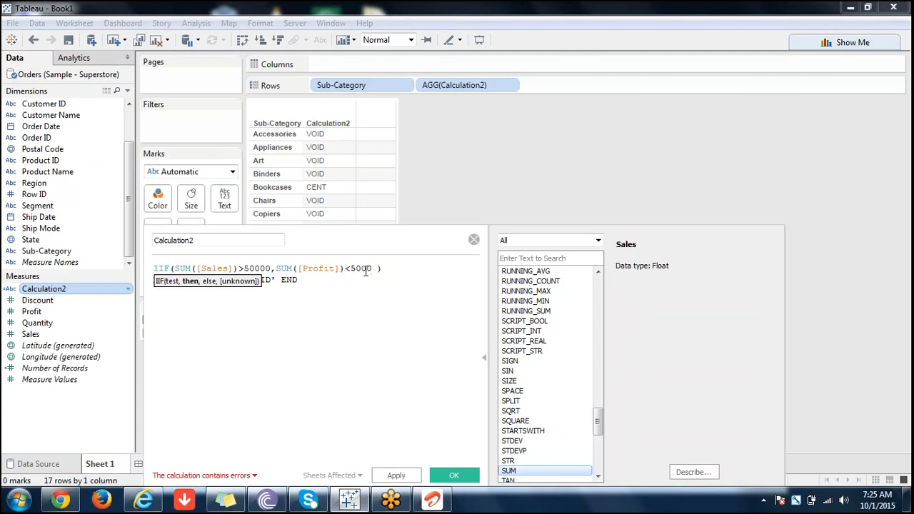
text(,)
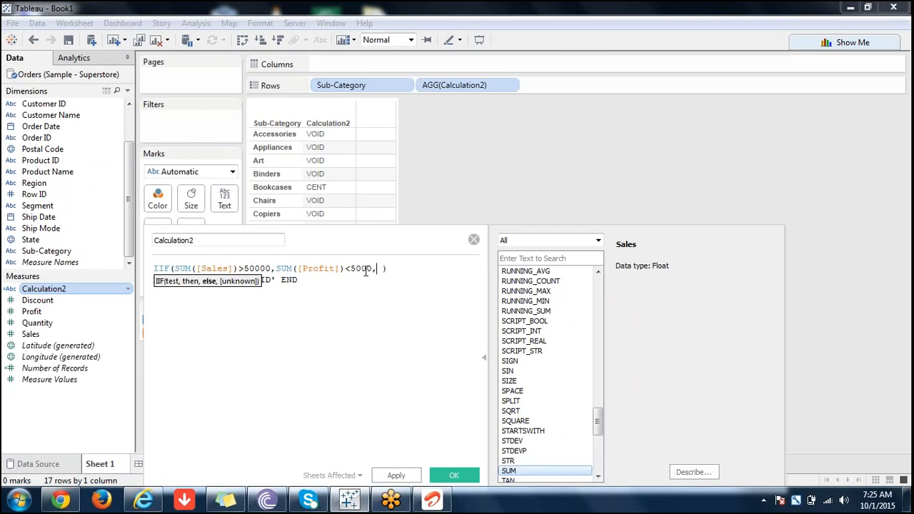
text(LOSS)
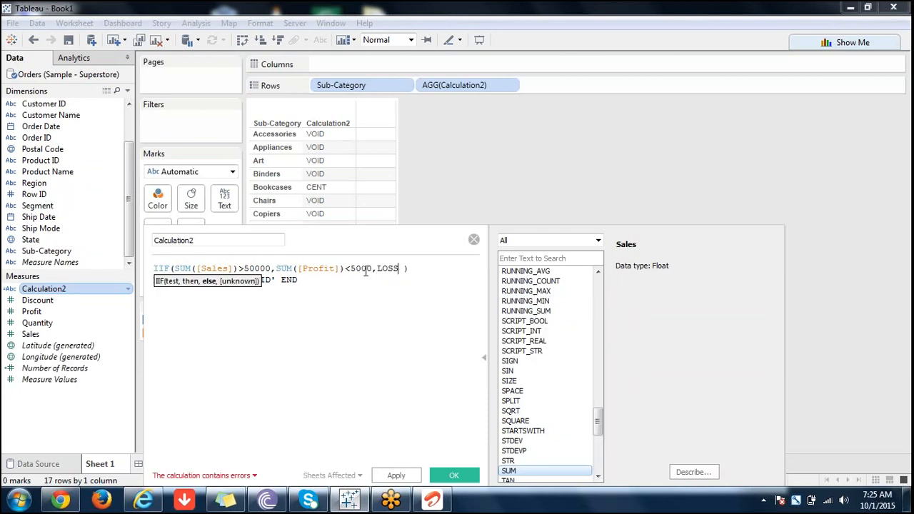
text(,)
Insert a nested IIF( directly before SUM([Profit])<5000 in the formula.
click(275, 269)
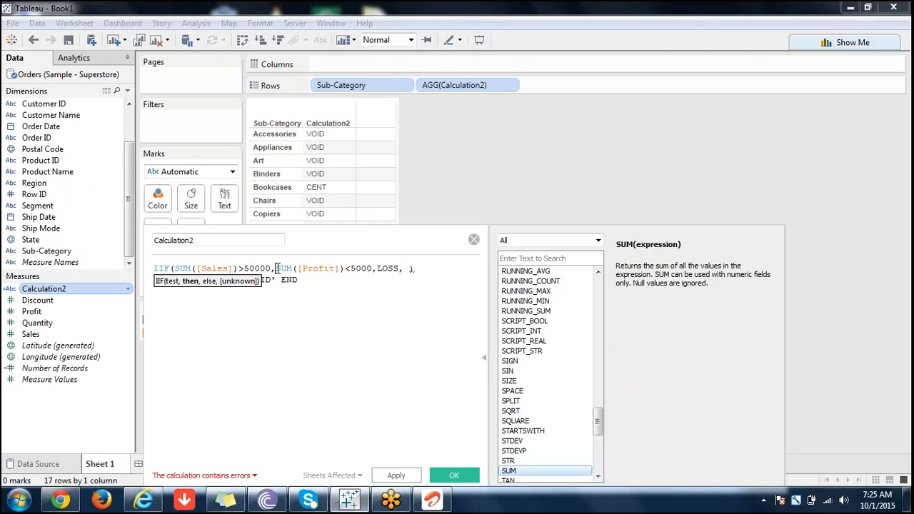
text(II)
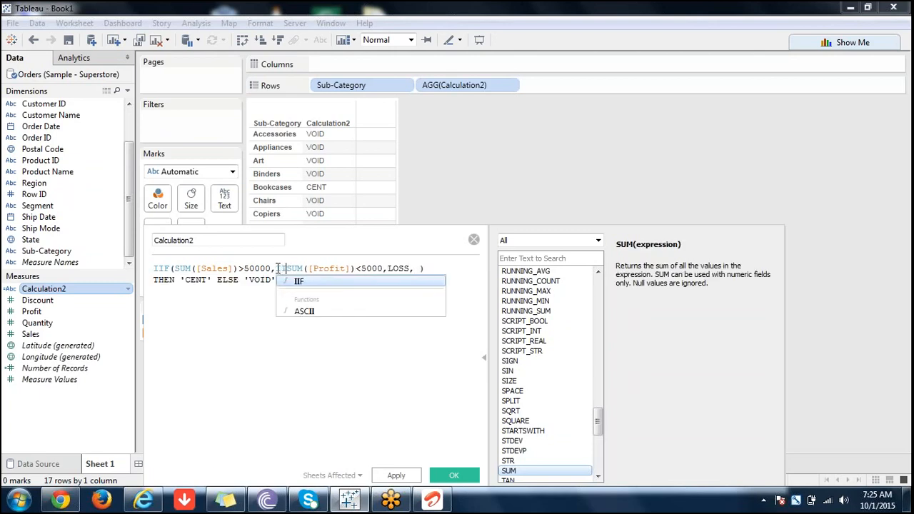
text(F)
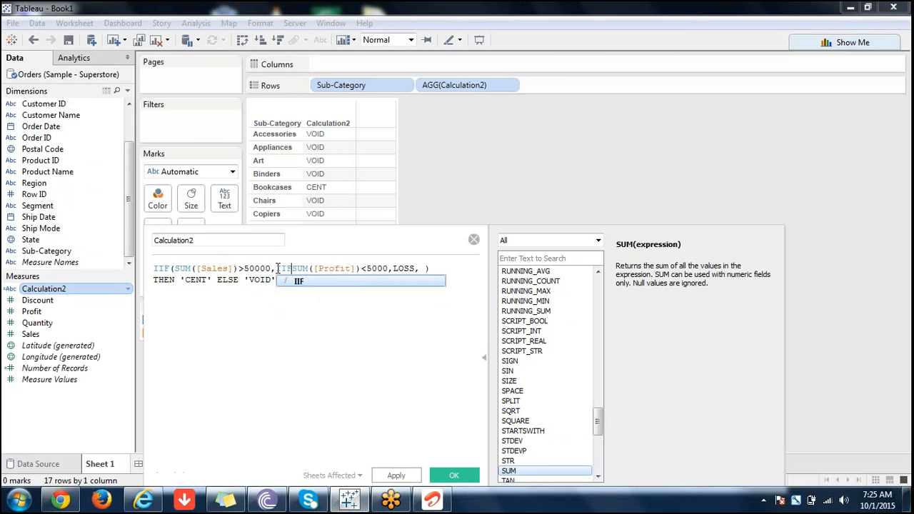
text(()
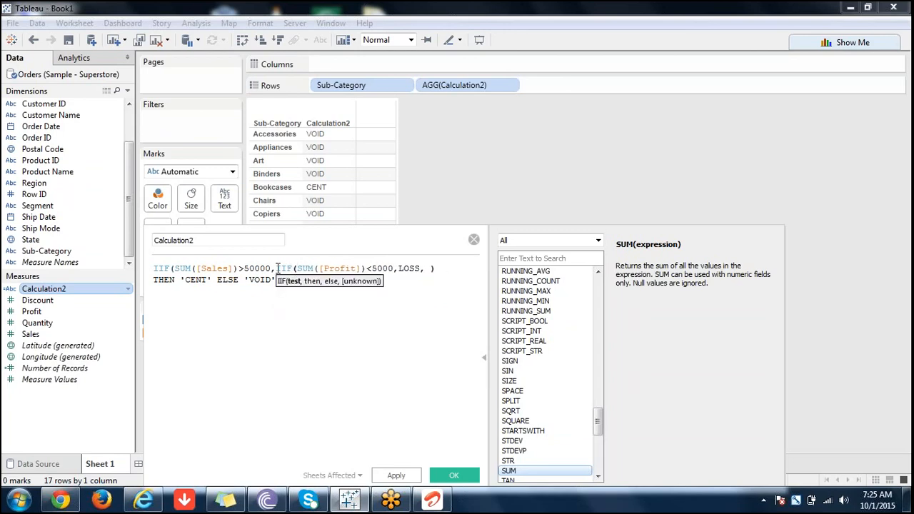
Enter GAIN after LOSS as the nested IIF's else value.
key(Right)
key(Right)
key(Right)
key(Right)
key(Right)
key(Right)
key(Right)
key(Right)
key(Right)
key(Right)
key(Right)
key(Right)
key(Right)
key(Right)
key(Right)
key(Right)
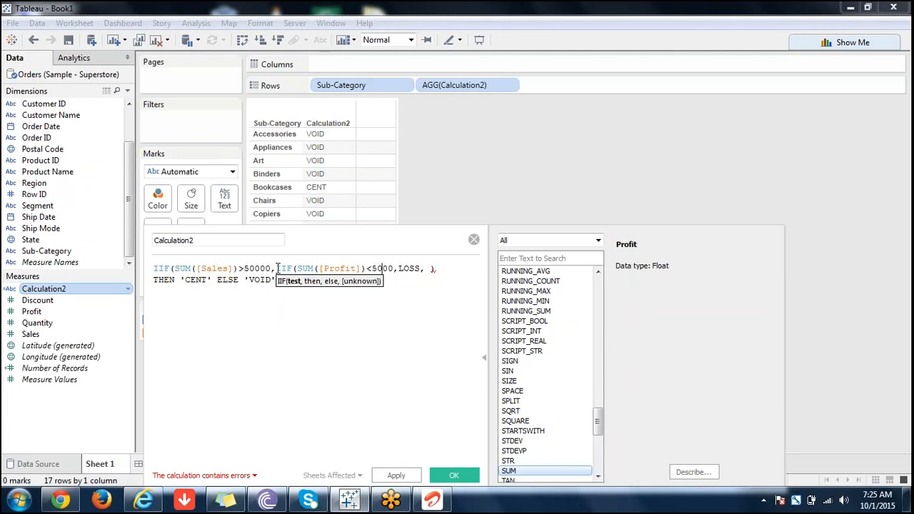
key(Right)
key(Right)
key(Right)
key(Right)
key(Right)
key(Right)
key(Right)
key(Right)
key(Right)
text(GA)
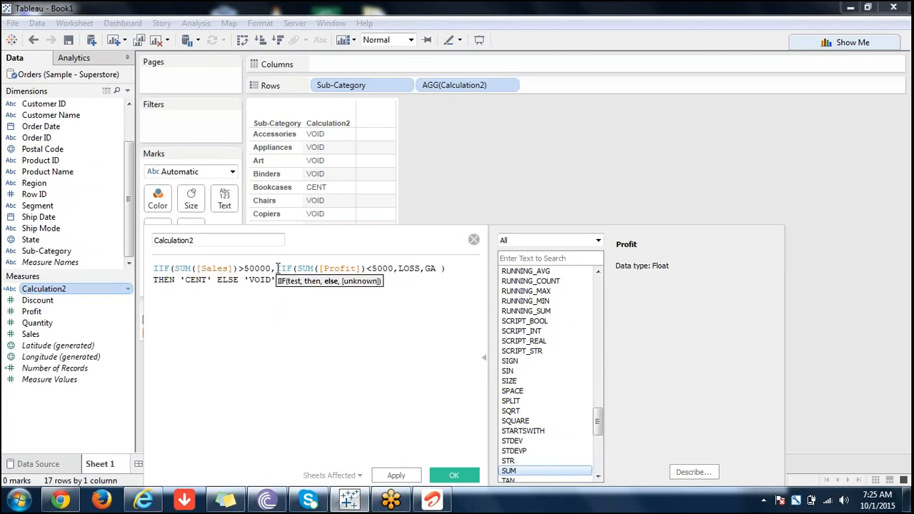
text(IN)
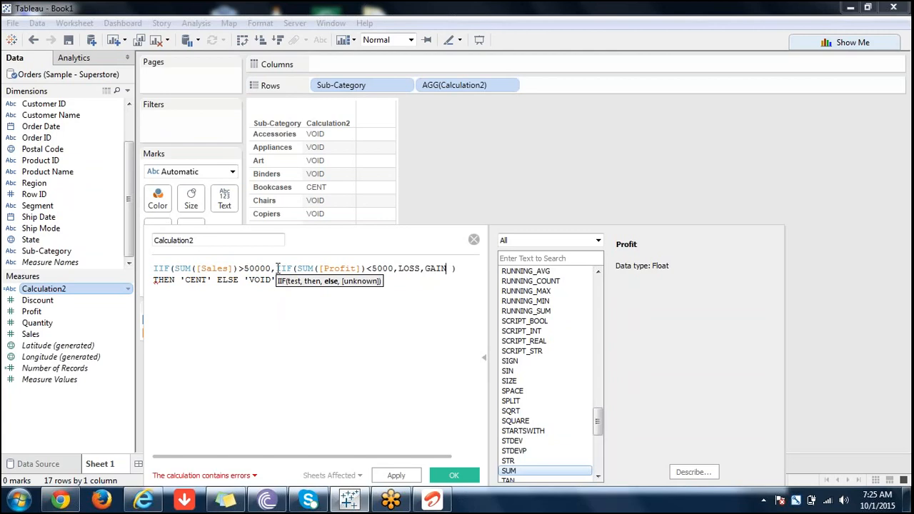
text(,)
Close the nested IIF with a parenthesis and add SALO as the outer IIF's else value, without a space before the final parenthesis.
text(),)
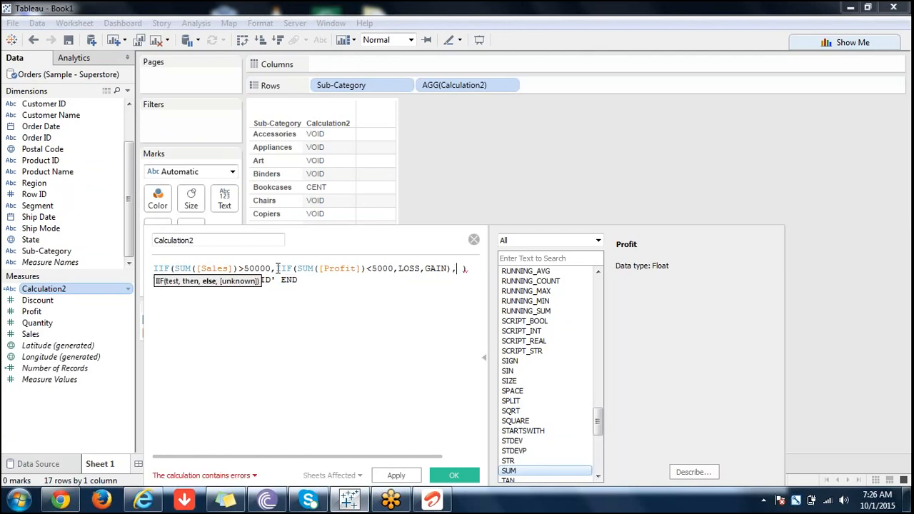
text(SA)
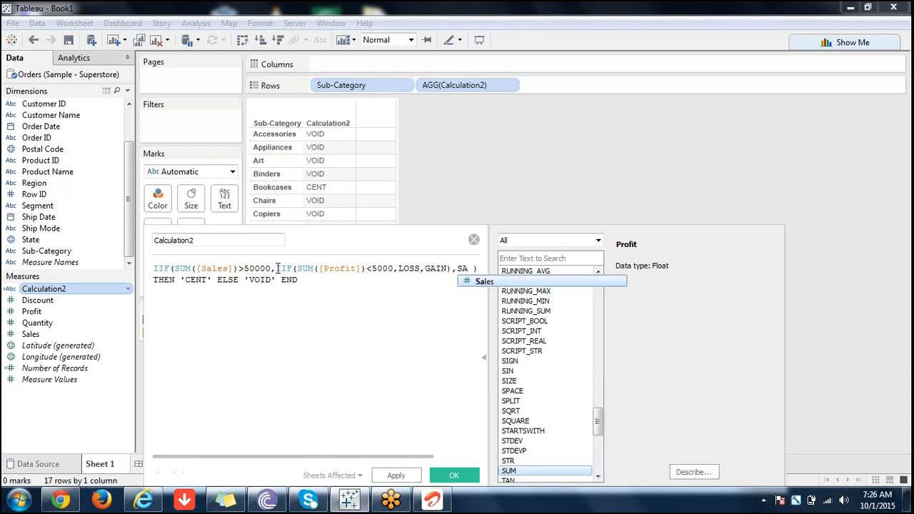
text(LO)
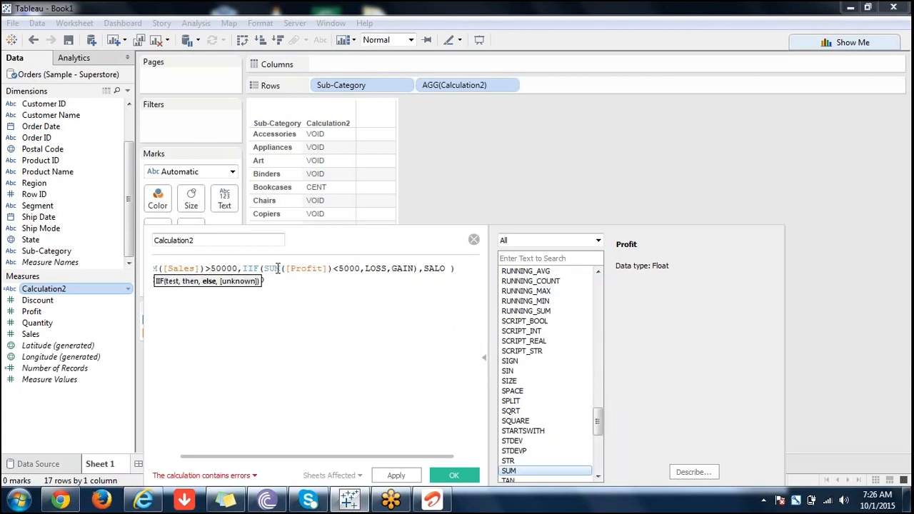
key(Delete)
Delete the leftover THEN 'CENT' ELSE 'VOID' END line from the formula.
click(462, 265)
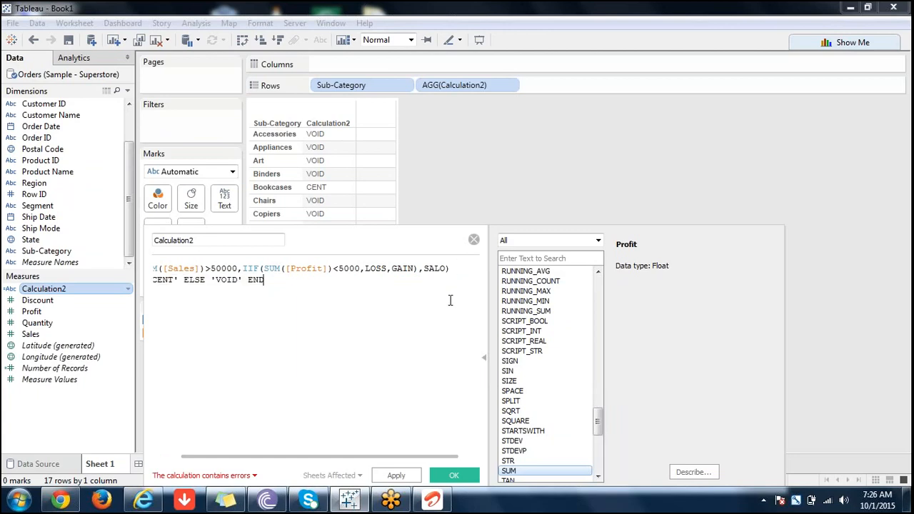
key(BackSpace)
key(BackSpace)
key(BackSpace)
key(BackSpace)
key(BackSpace)
key(BackSpace)
key(BackSpace)
key(BackSpace)
key(BackSpace)
key(BackSpace)
key(BackSpace)
key(BackSpace)
key(BackSpace)
key(BackSpace)
key(BackSpace)
key(BackSpace)
key(BackSpace)
key(BackSpace)
key(BackSpace)
key(BackSpace)
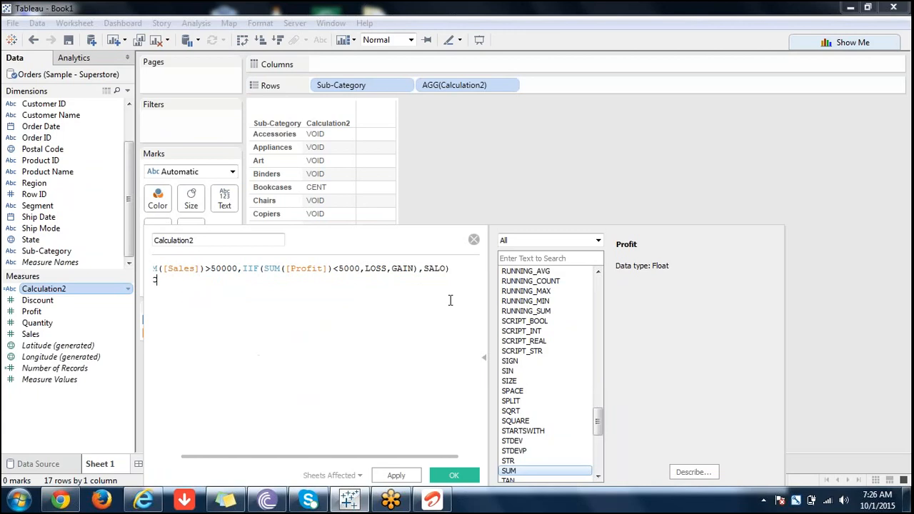
key(BackSpace)
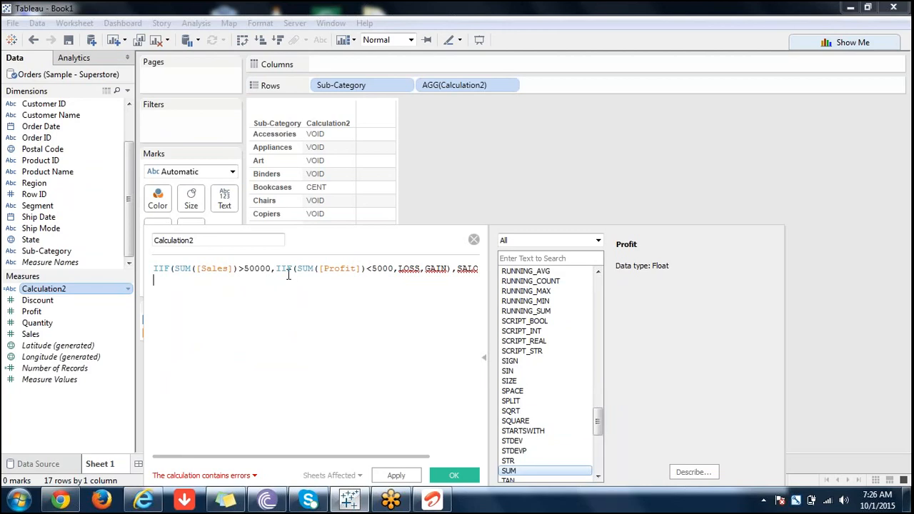
Enclose the nested IIF's LOSS and GAIN values in single quotes.
click(285, 269)
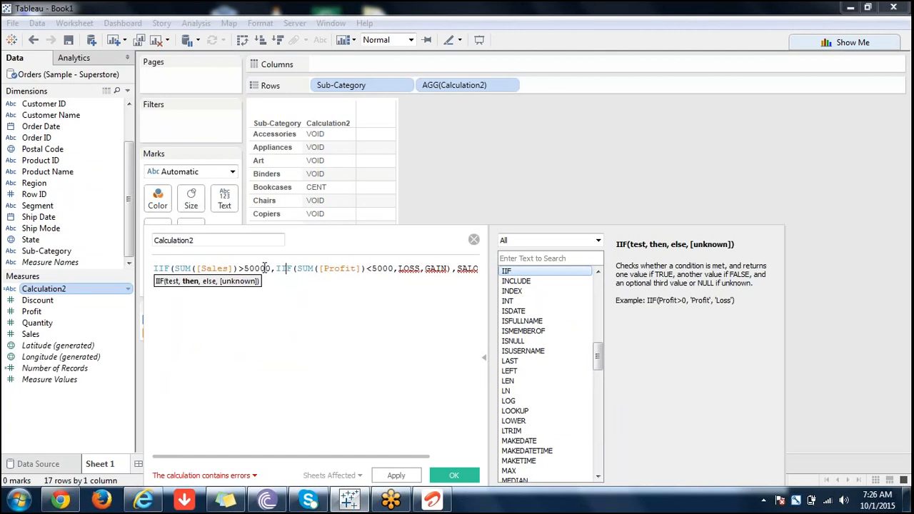
double_click(360, 269)
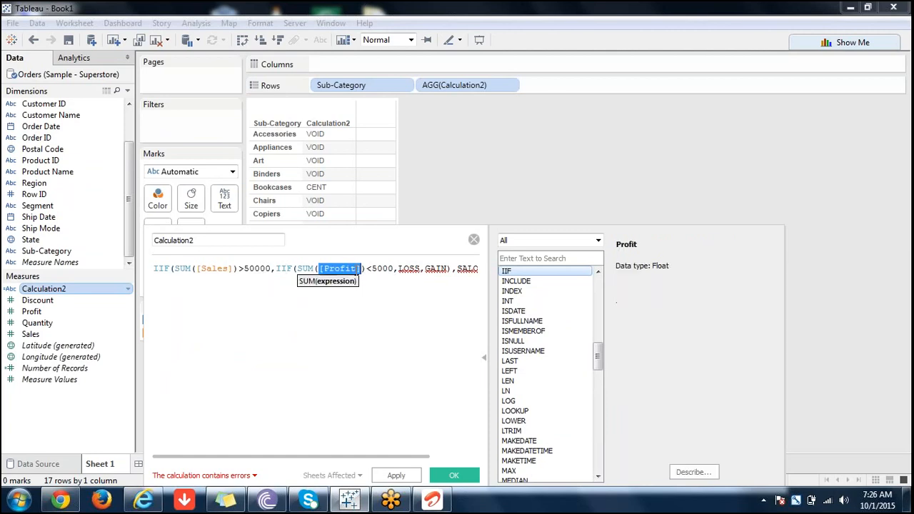
click(399, 269)
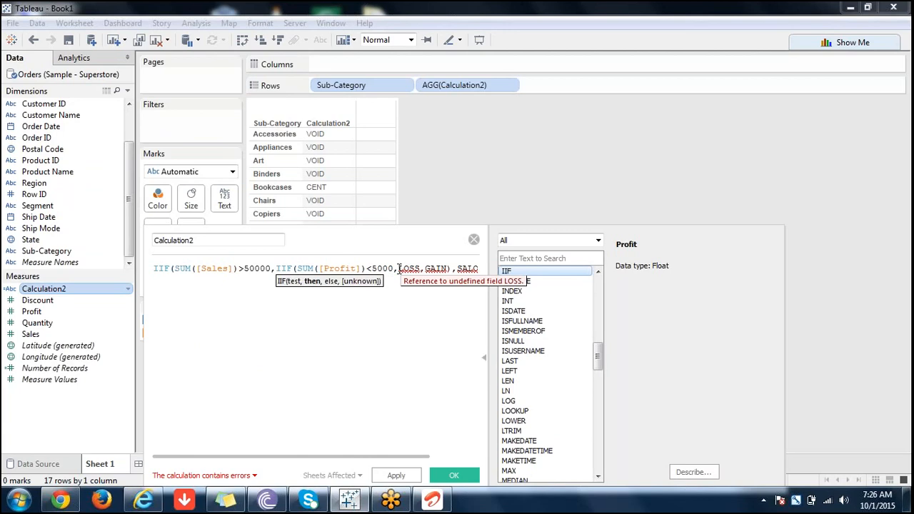
text(')
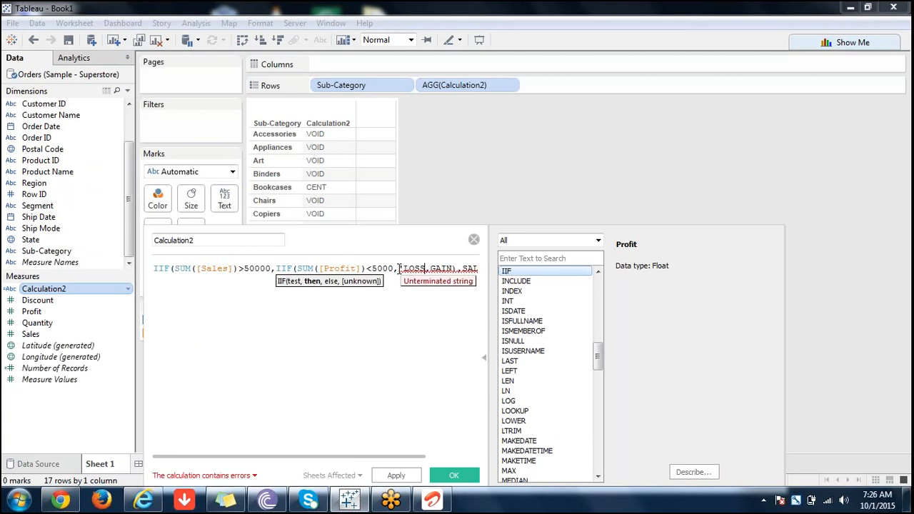
text(')
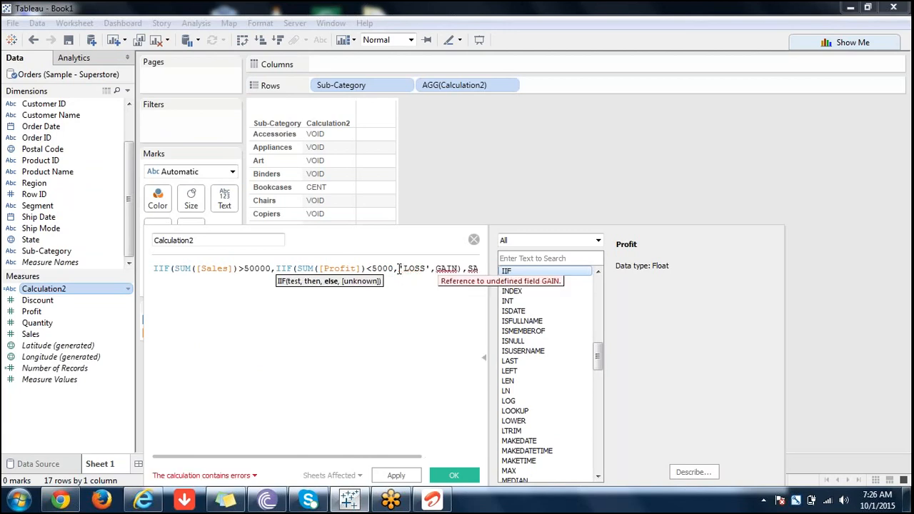
text(')
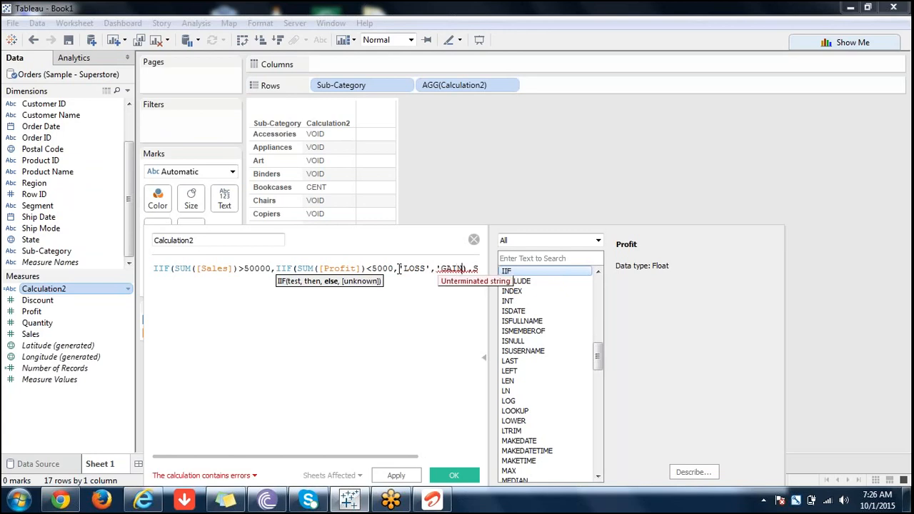
text(')
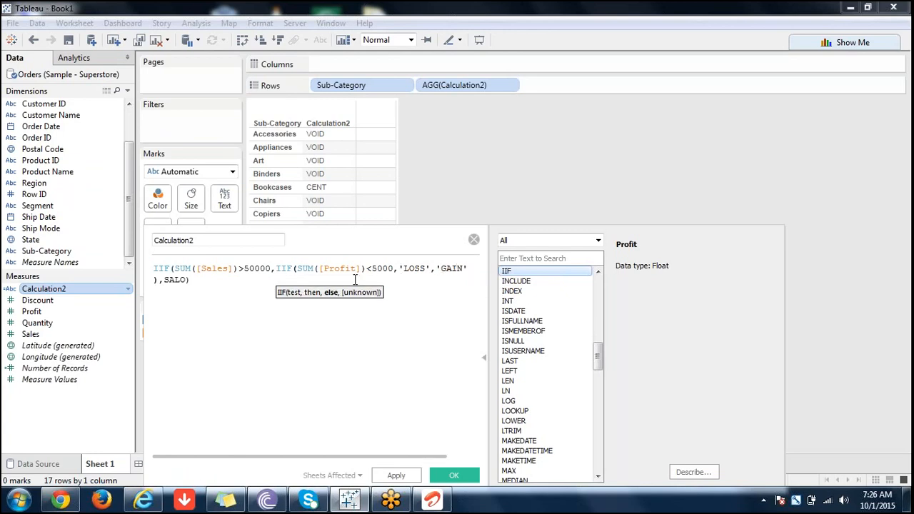
click(255, 297)
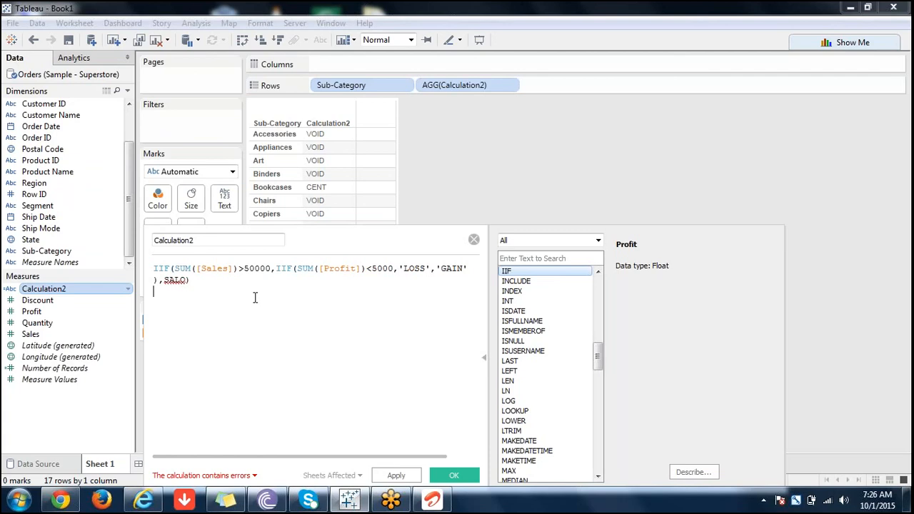
click(357, 269)
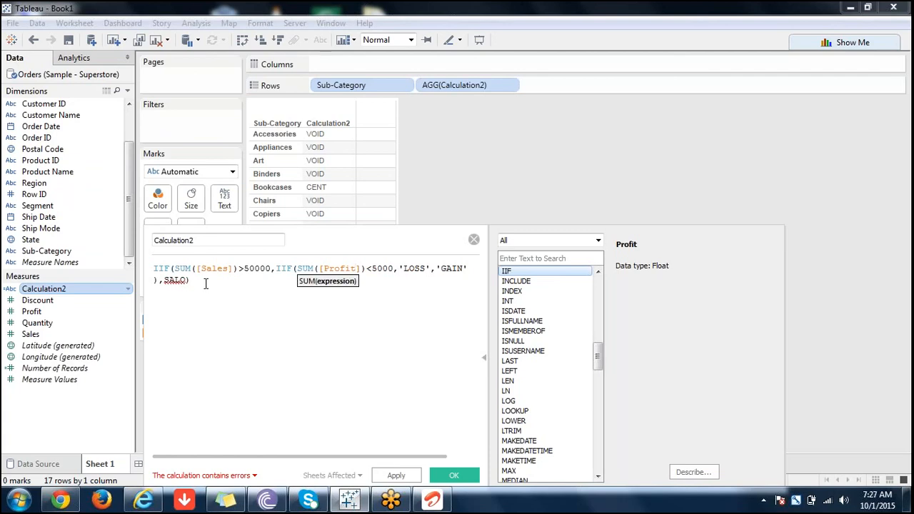
click(175, 278)
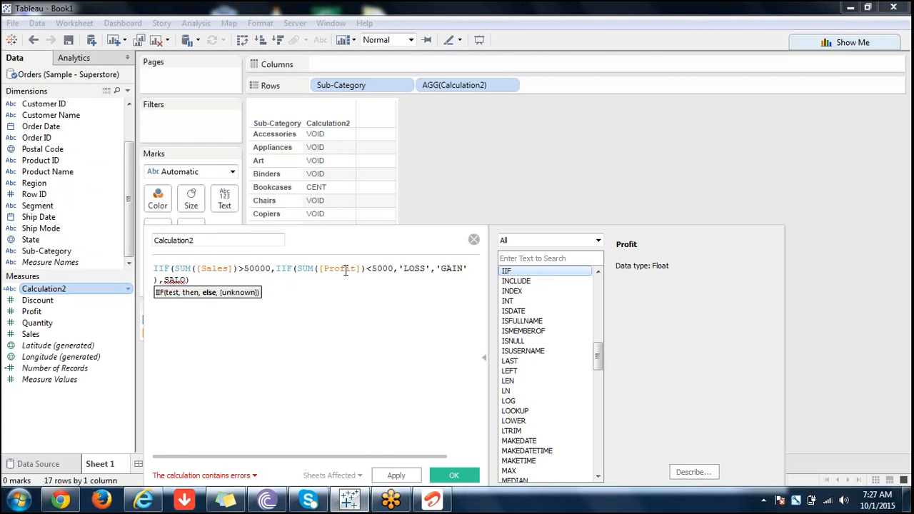
click(447, 267)
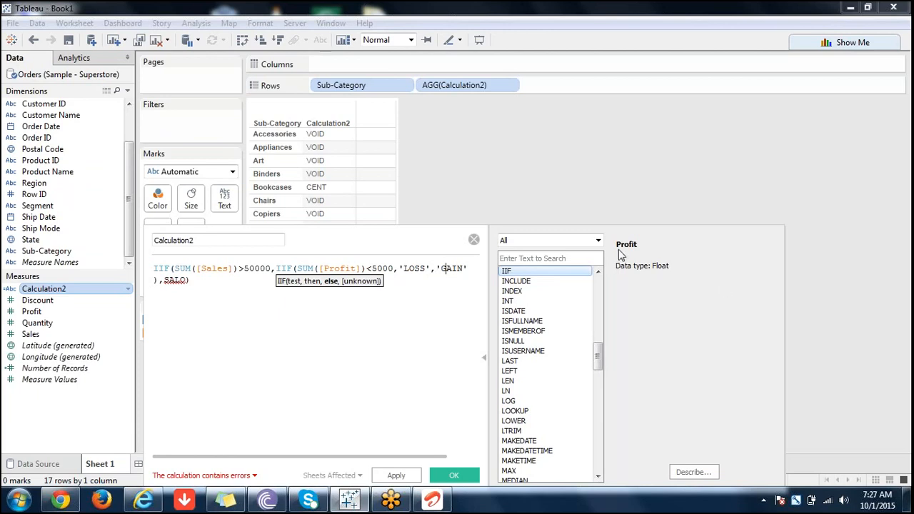
Look through the Logical functions, reading the THEN and ZN descriptions, and list the Table Calculation functions.
click(599, 240)
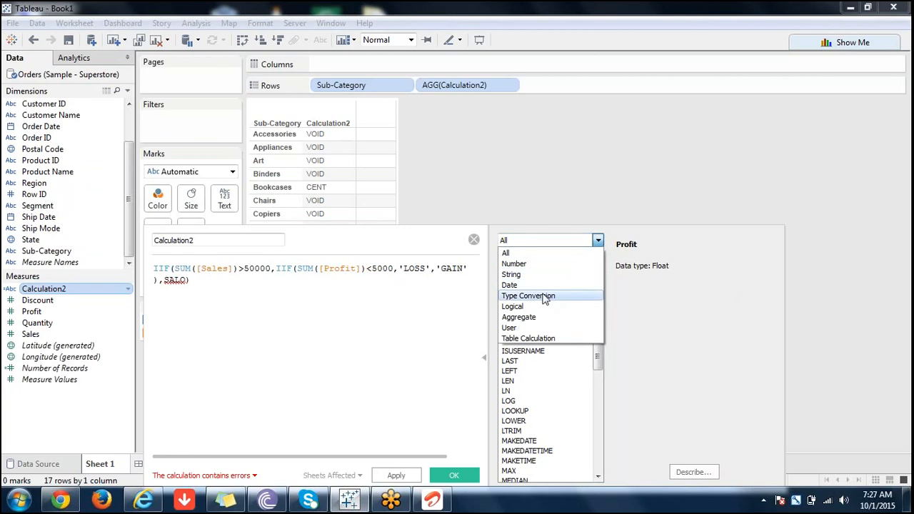
click(527, 308)
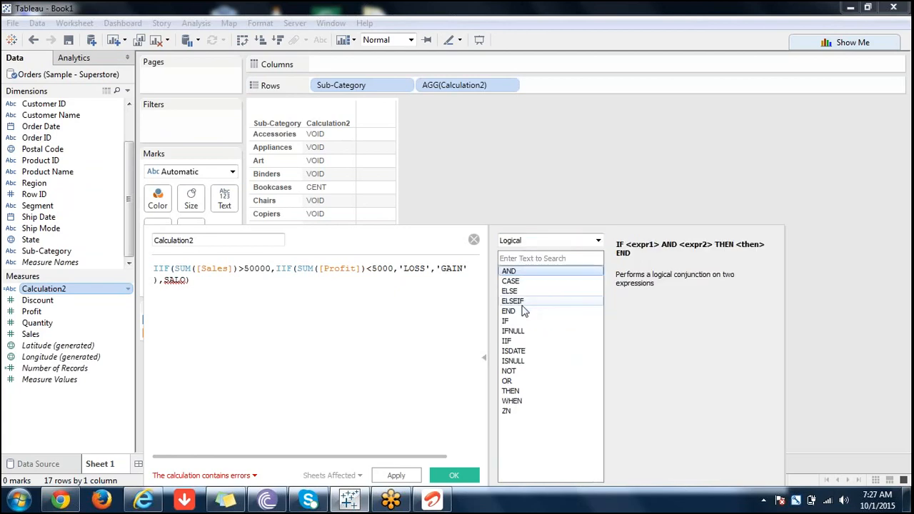
click(560, 392)
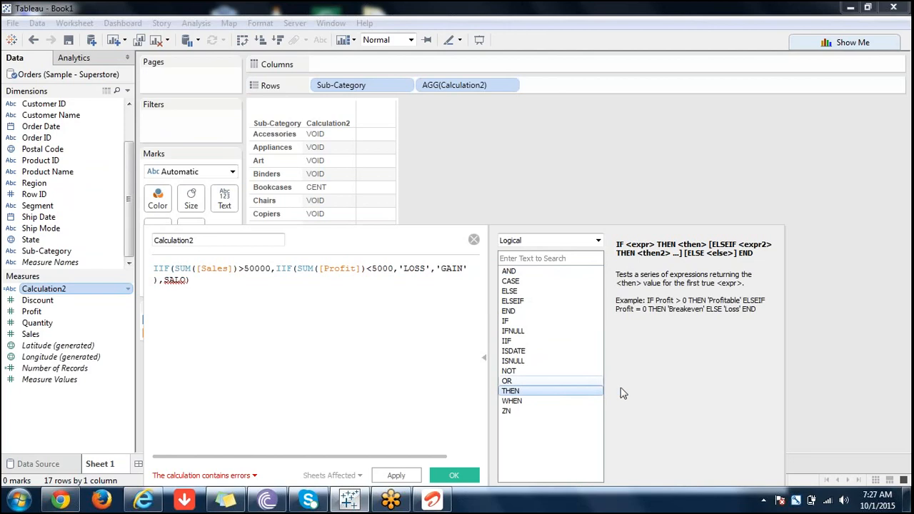
click(513, 413)
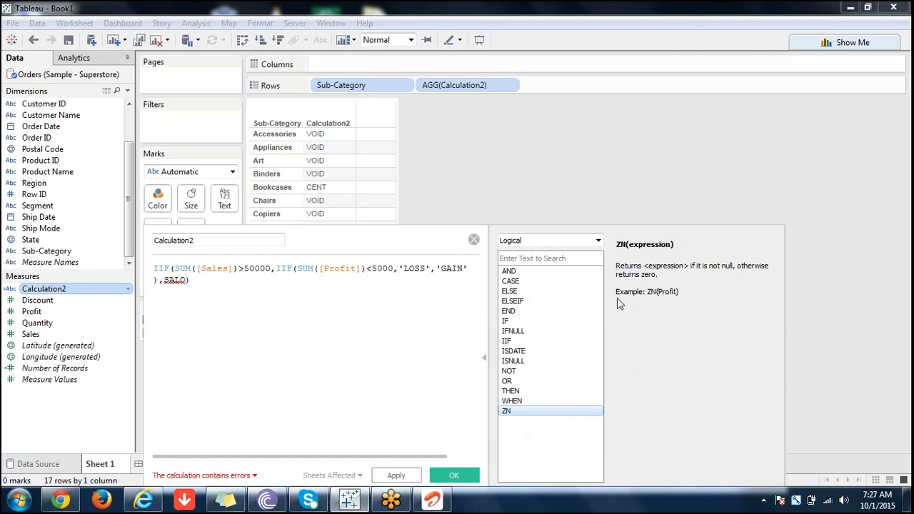
click(598, 241)
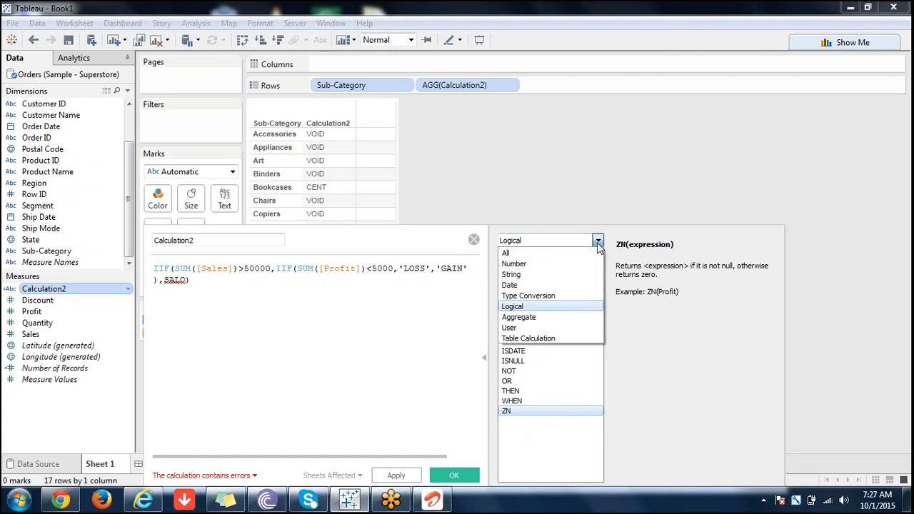
click(529, 340)
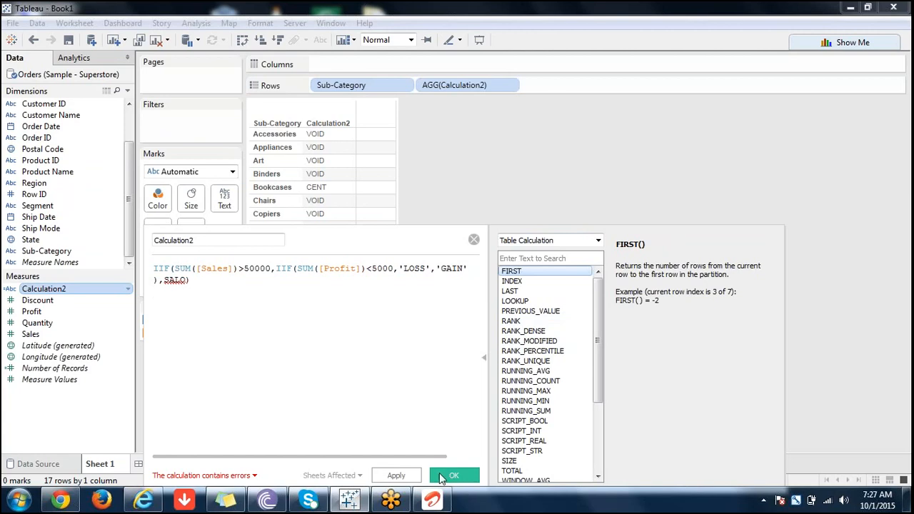
Try applying the formula, and enclose the outer else value SALO in single quotes.
click(405, 476)
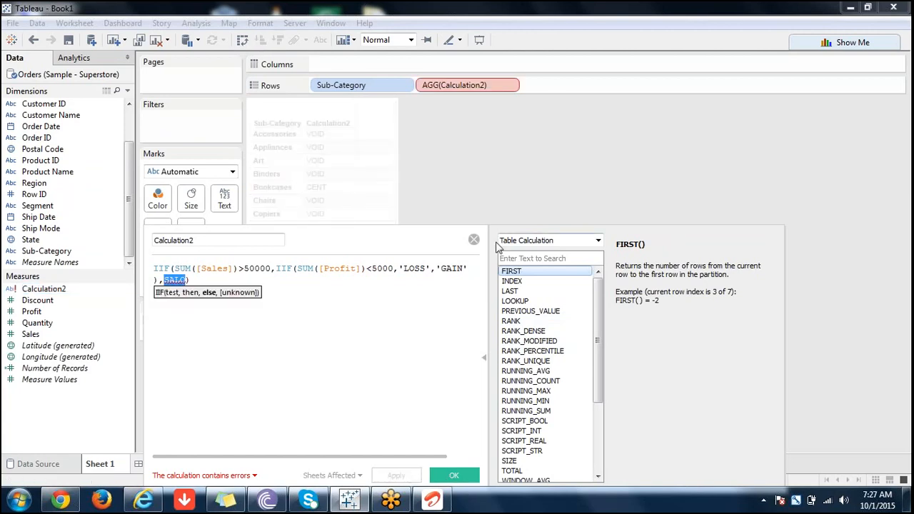
click(354, 300)
click(164, 282)
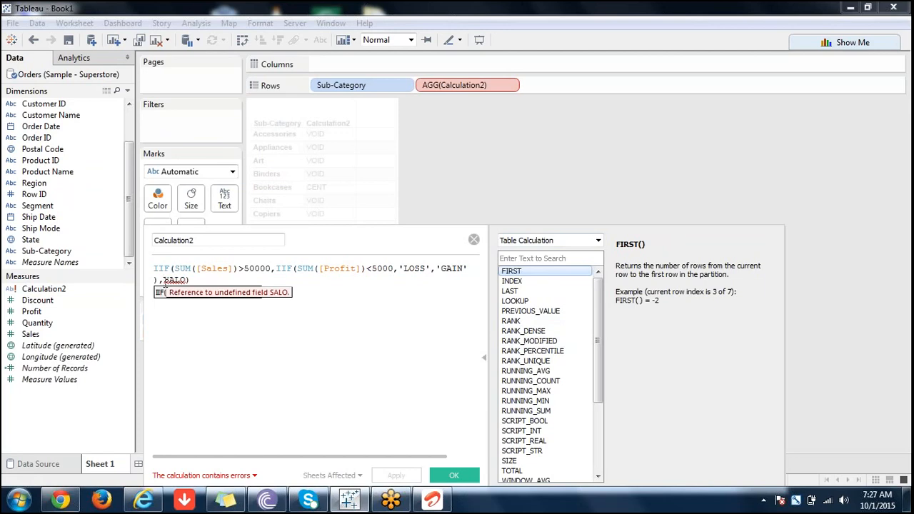
text(')
key(Right)
key(Right)
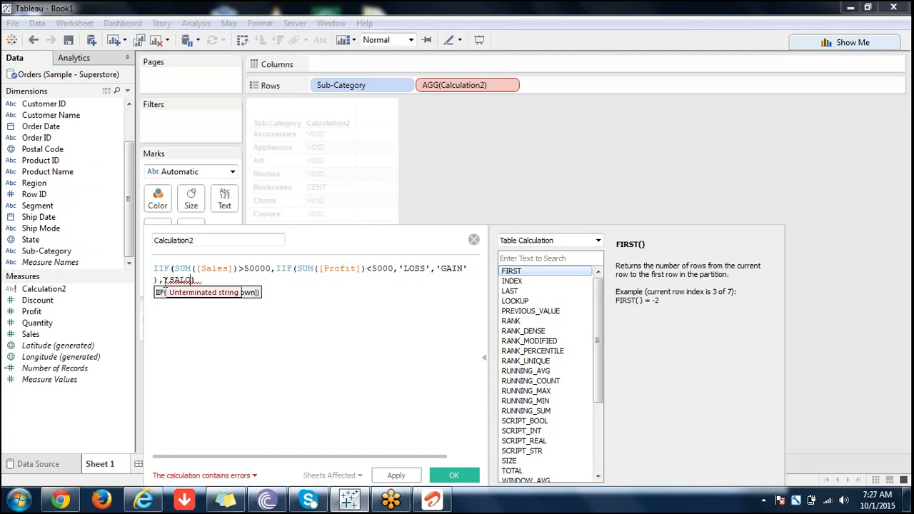
text(')
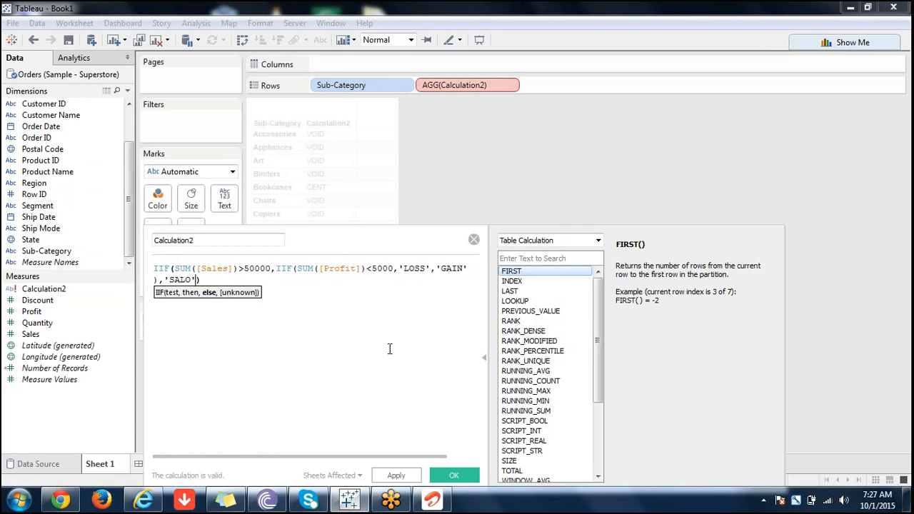
Apply the nested IIF formula to the sheet and move the calculation editor slightly upward.
click(389, 349)
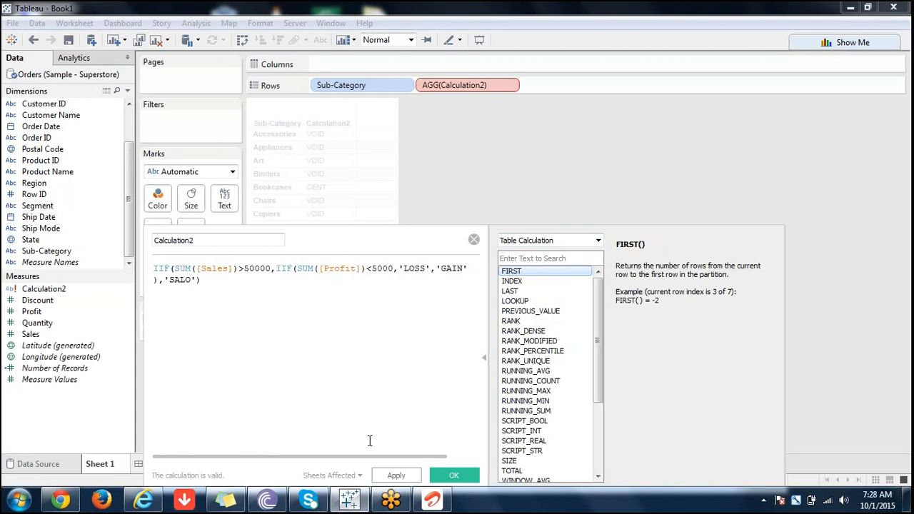
click(405, 475)
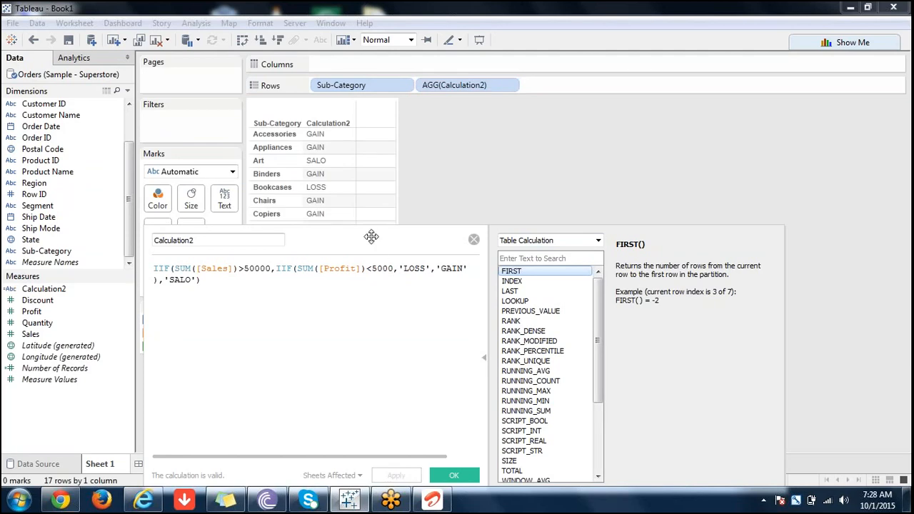
drag(372, 237, 397, 198)
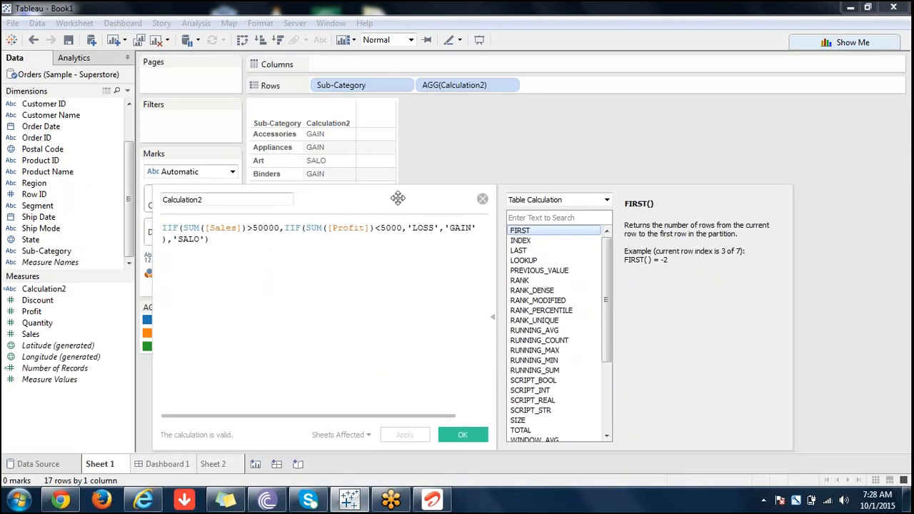